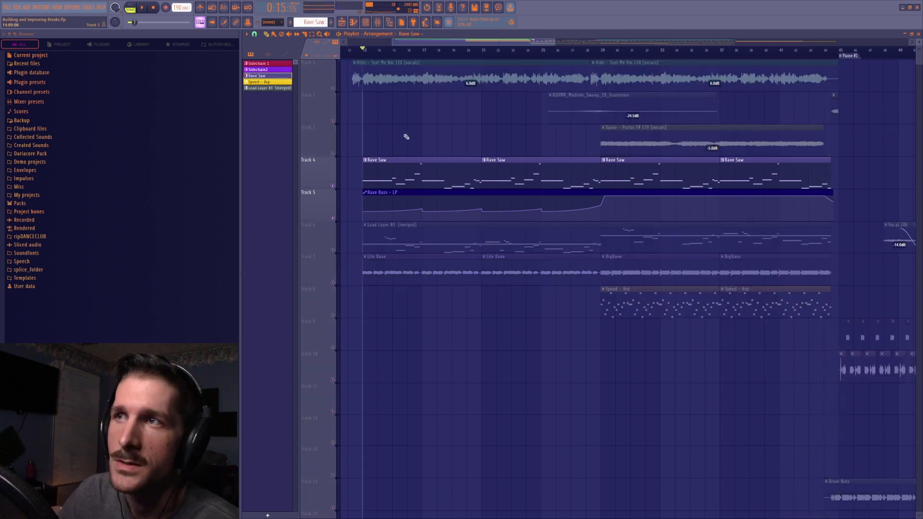
Play the soloed Rave Saw tracks, and play the Lead Layer #3 (merged) track on its own from bar 13
key(space)
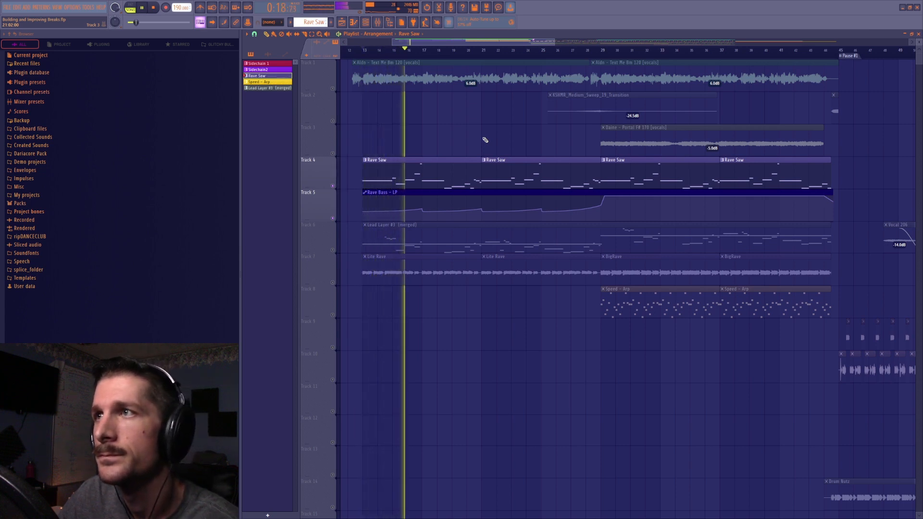
key(space)
click(335, 250)
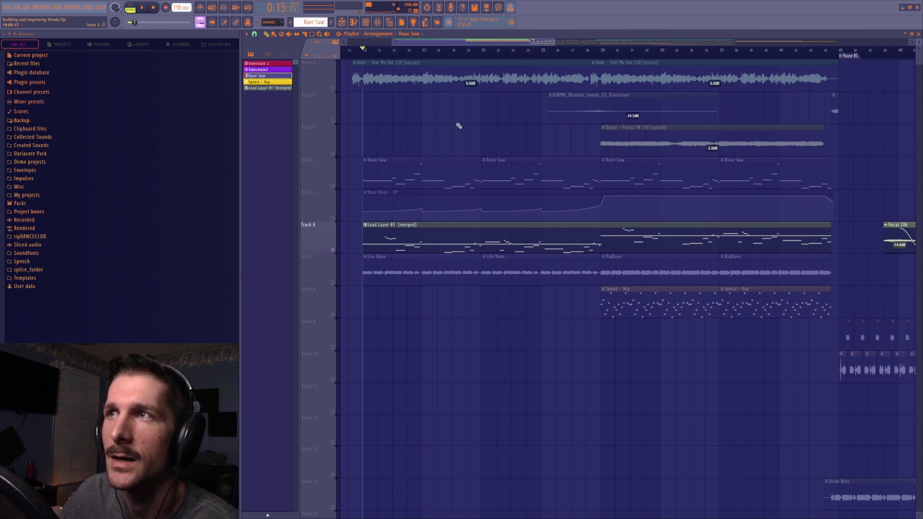
key(space)
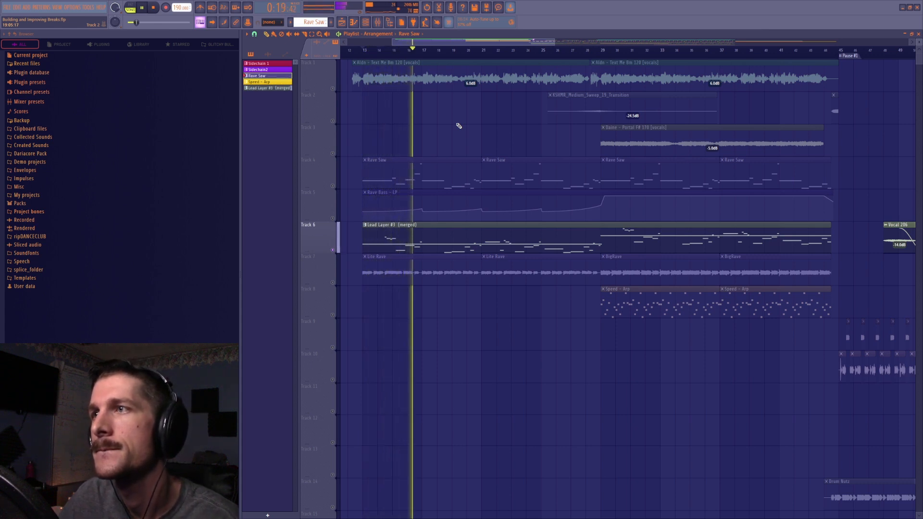
key(space)
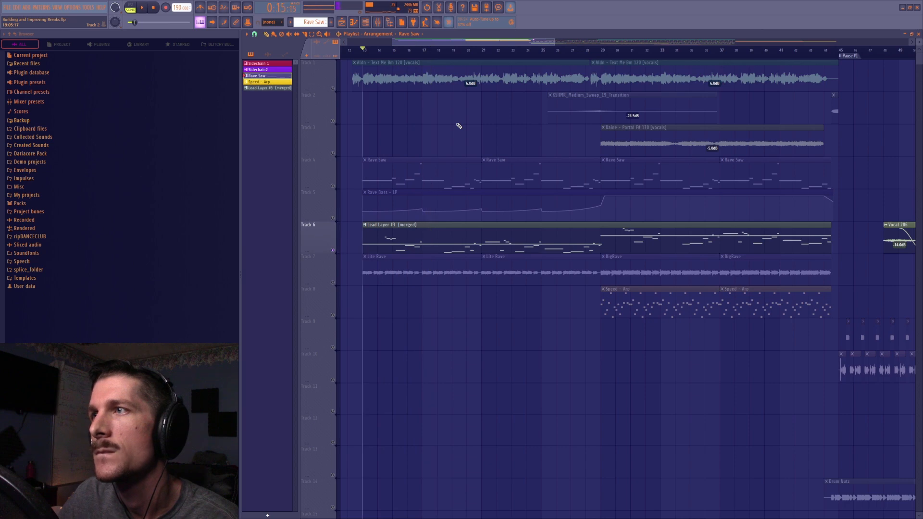
click(153, 9)
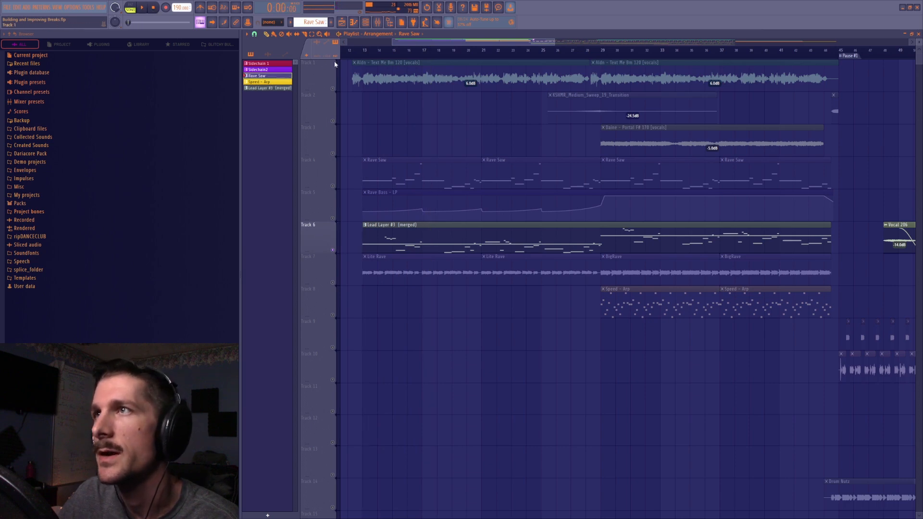
Solo the Track 1 vocals with the playhead at bar 13, and solo the Track 3 vocals with the playhead at bar 29
right_click(332, 89)
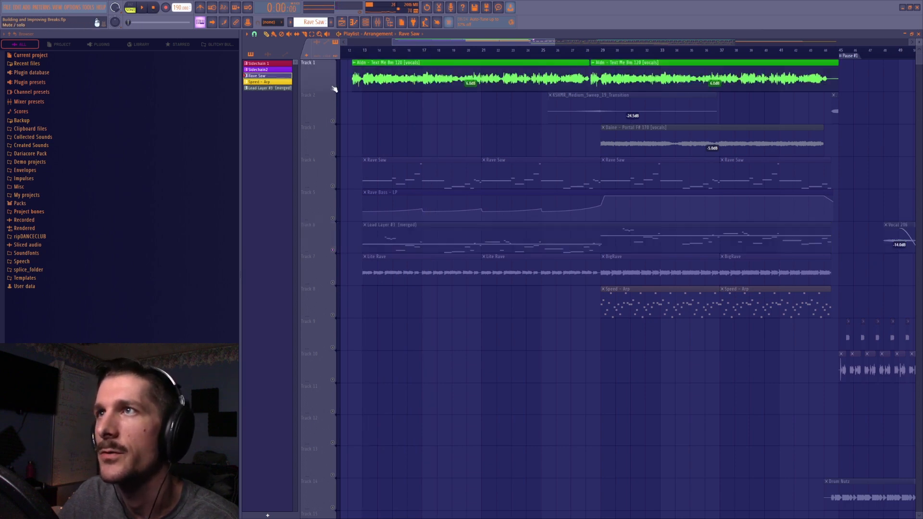
click(363, 54)
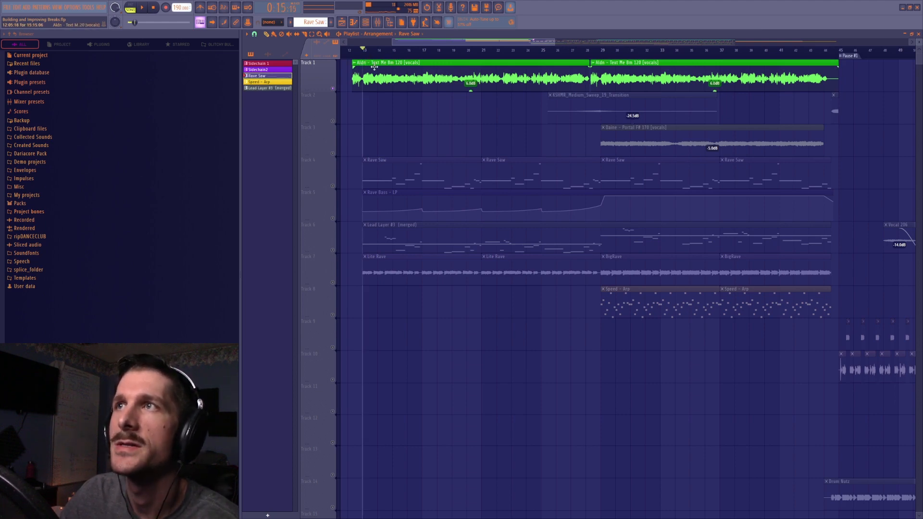
right_click(333, 154)
click(601, 52)
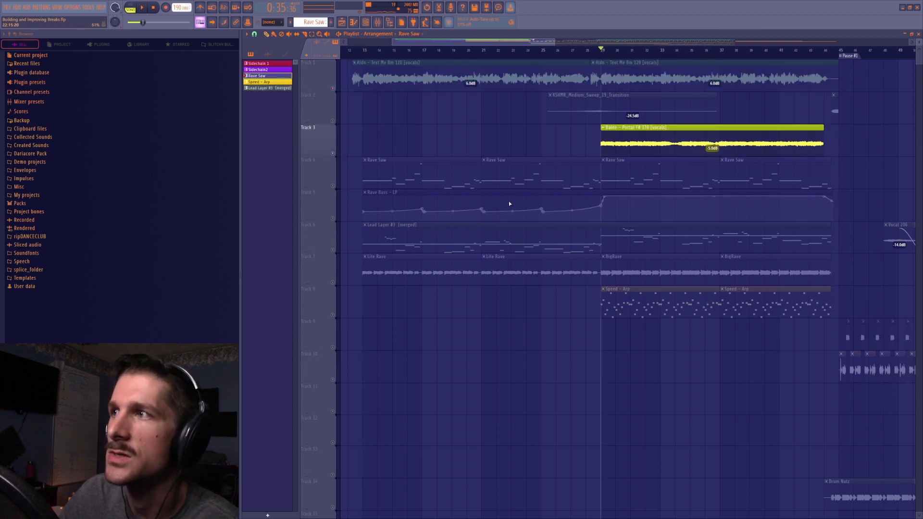
Solo Track 6, unmute Tracks 5 and 4 alongside it, and set the playhead to bar 13
right_click(332, 249)
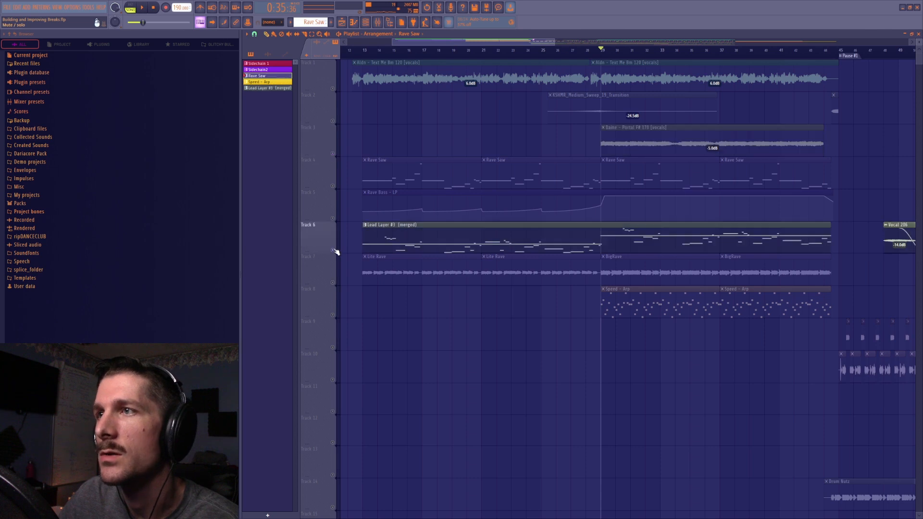
click(332, 218)
click(333, 186)
click(364, 52)
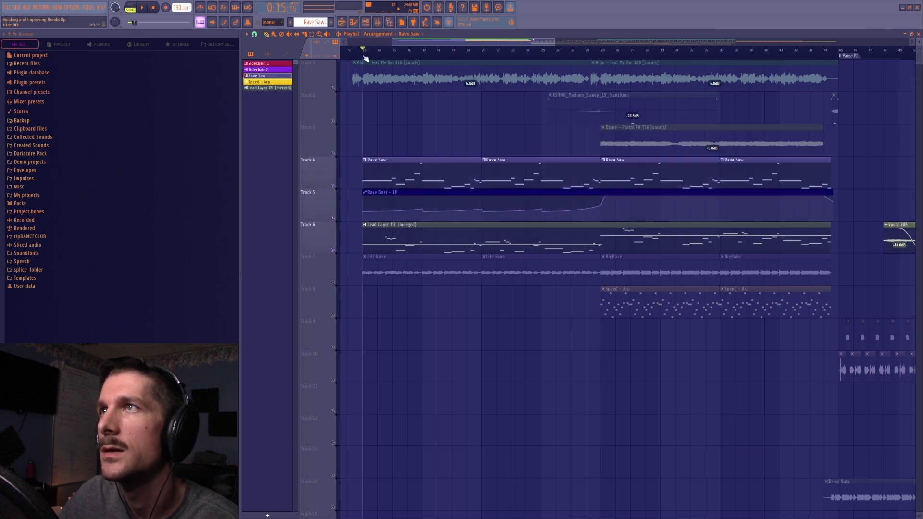
Copy the Rave Bass channel's notes from the Rave Saw pattern in pattern mode
double_click(396, 171)
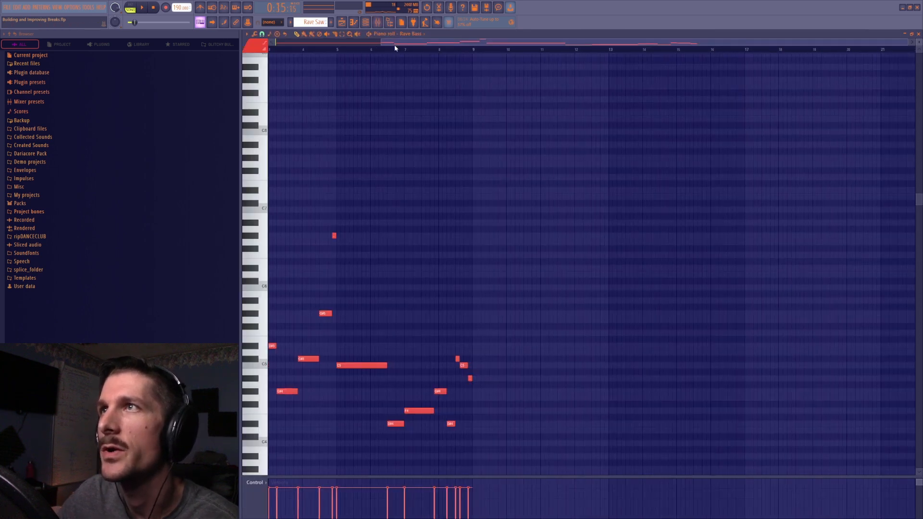
double_click(395, 44)
click(130, 8)
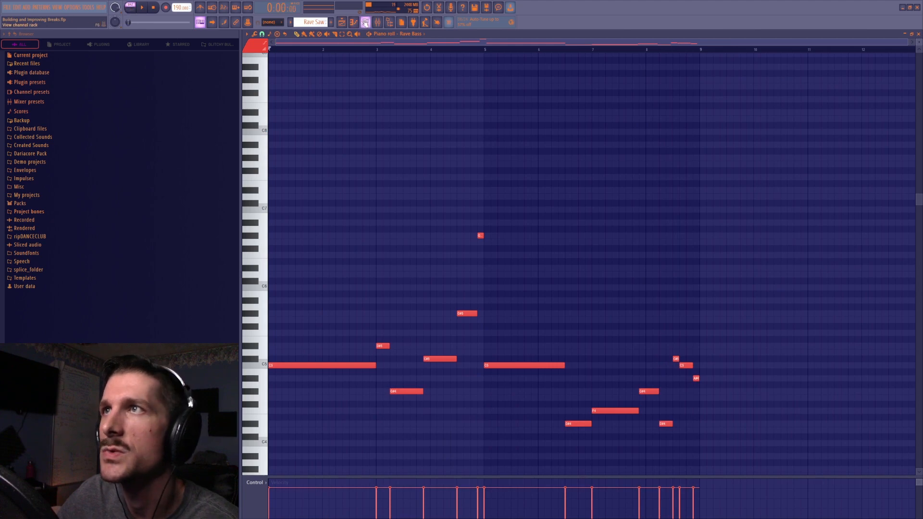
key(F6)
right_click(707, 390)
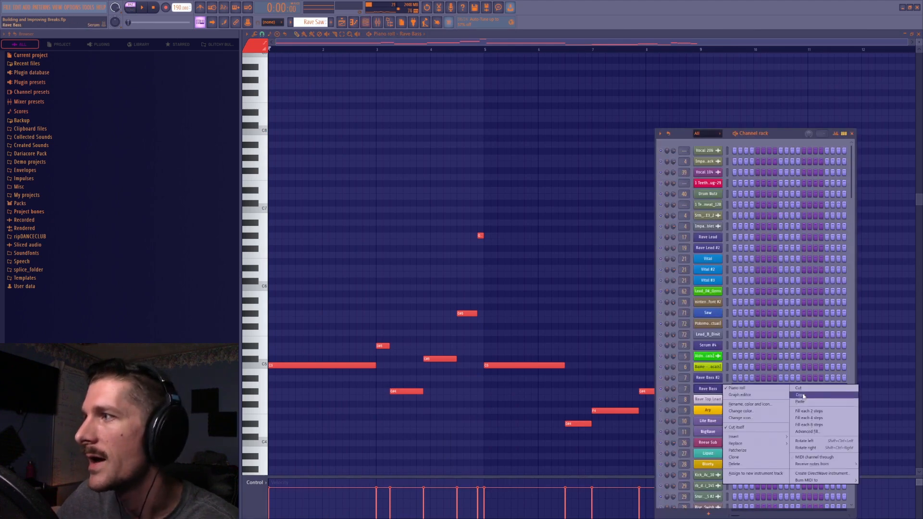
Paste the copied notes into the Rave Bass channel of the Lead Layer #3 (merged) pattern
click(342, 23)
double_click(387, 238)
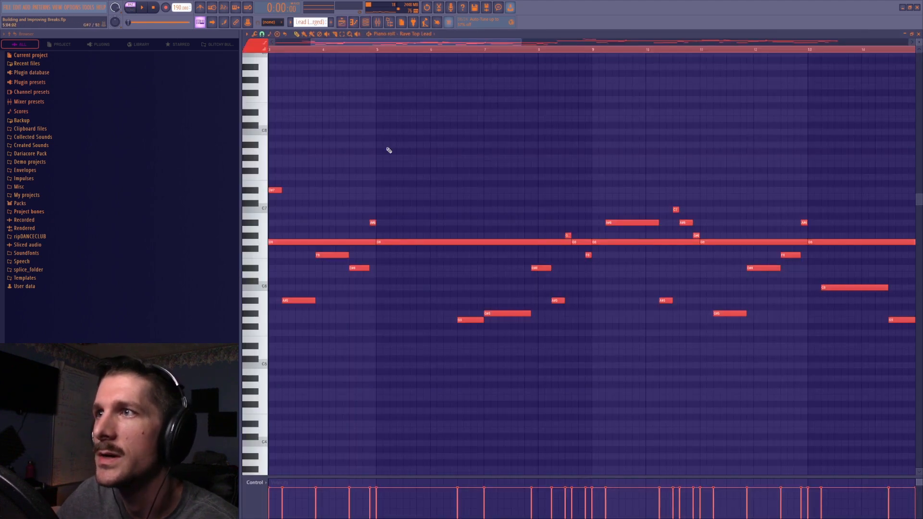
click(366, 24)
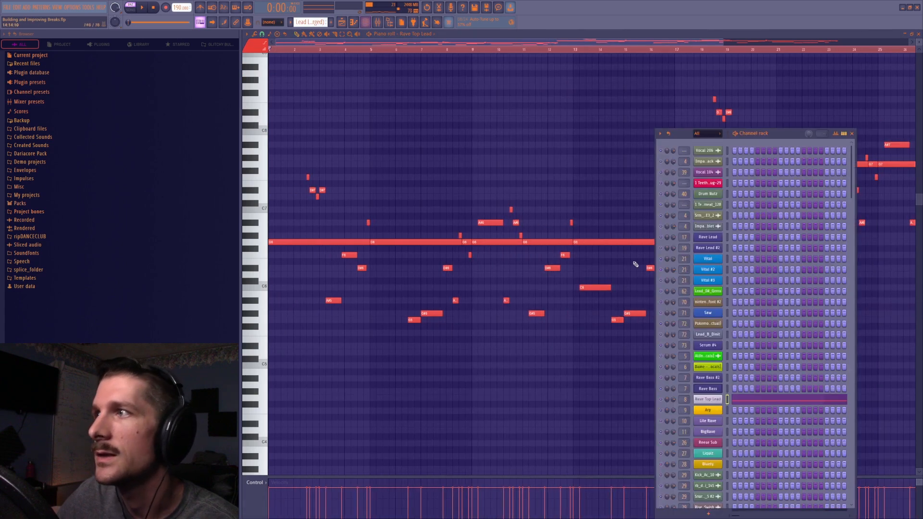
right_click(725, 387)
click(795, 402)
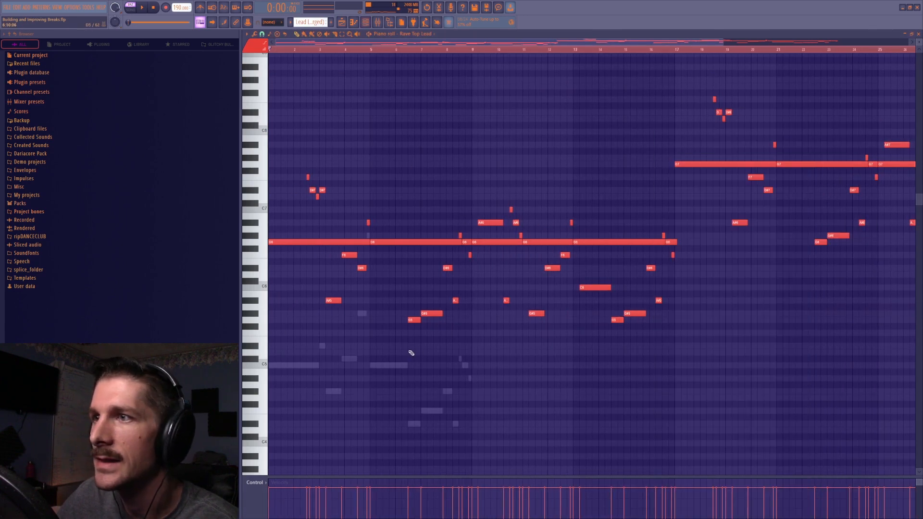
Transpose the pasted Rave Bass notes up one octave and seven semitones to line up with the lead's long sustained note
key(ctrl+Up)
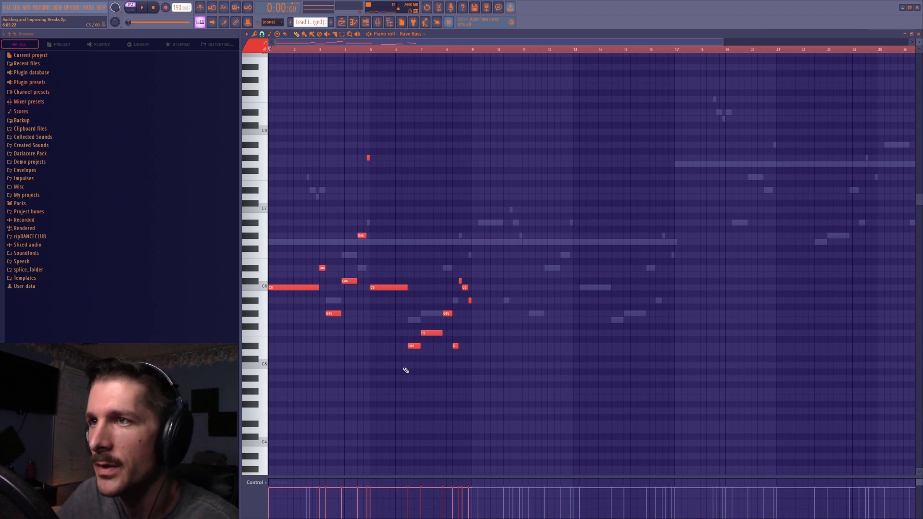
key(shift+Up)
key(shift+Up)
key(shift+Up)
key(shift+Up)
key(shift+Up)
key(shift+Up)
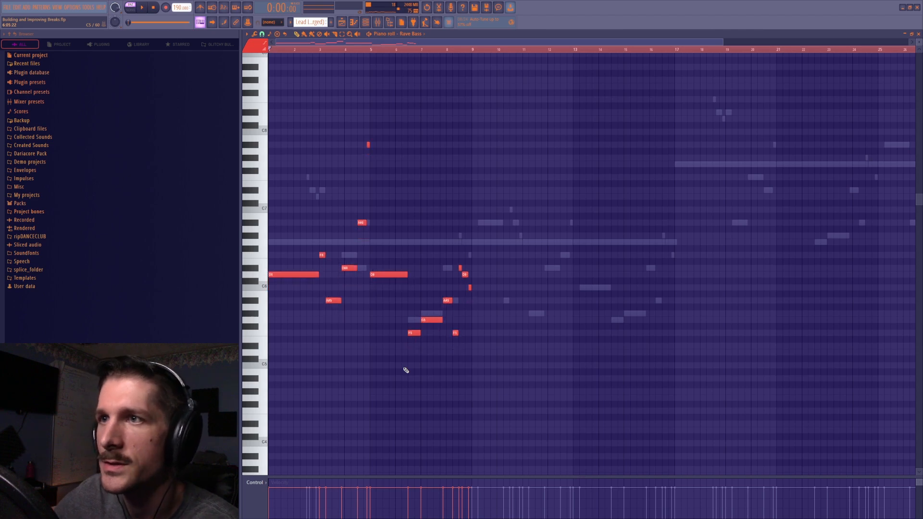
key(shift+Up)
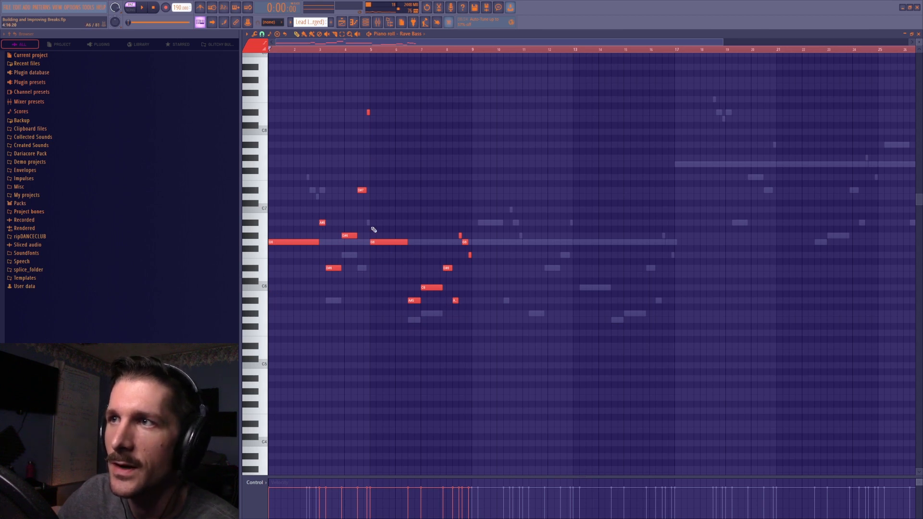
key(shift+Down)
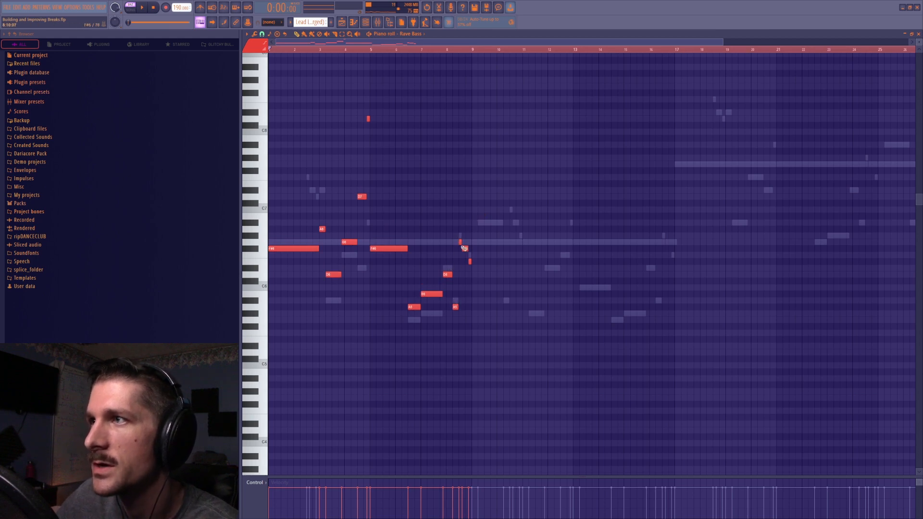
key(shift+Up)
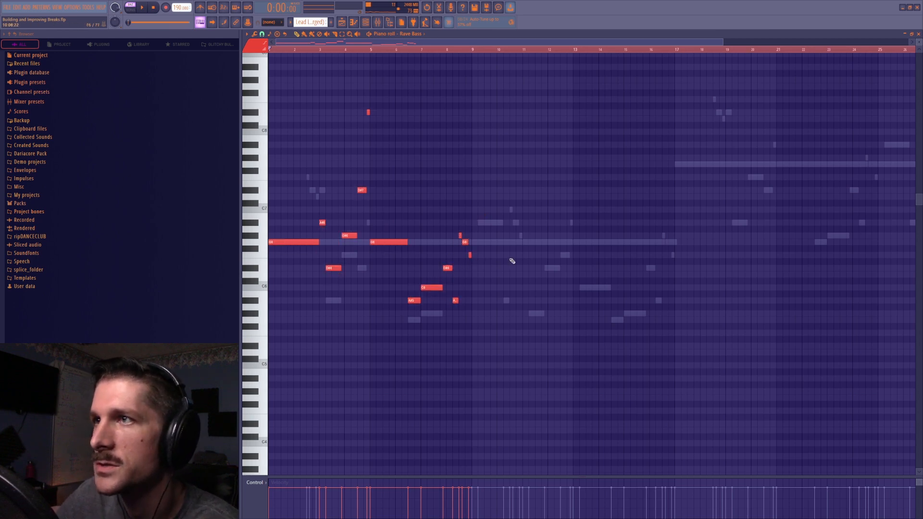
Transpose the Rave Bass notes back down one octave and seven semitones so the long notes sit on C5
key(ctrl+Down)
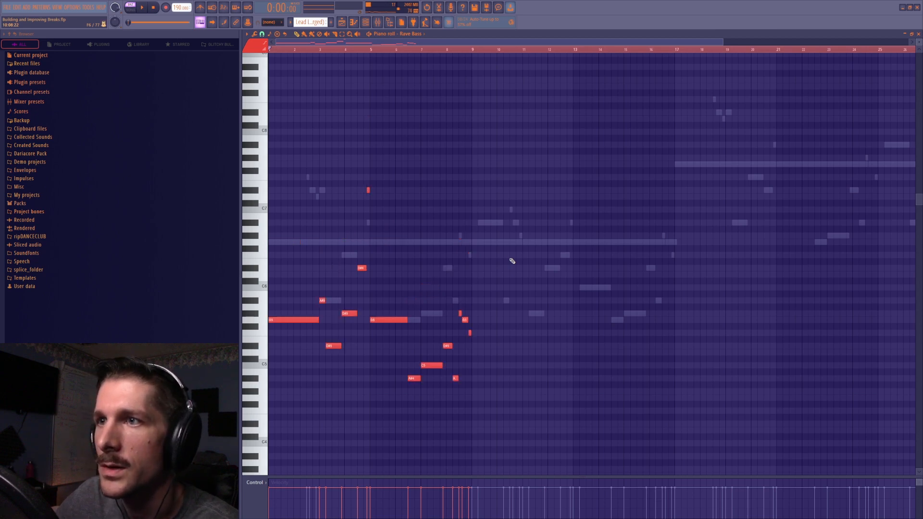
key(shift+Down)
key(shift+Down)
key(shift+Down)
key(shift+Down)
key(shift+Down)
key(shift+Down)
key(shift+Down)
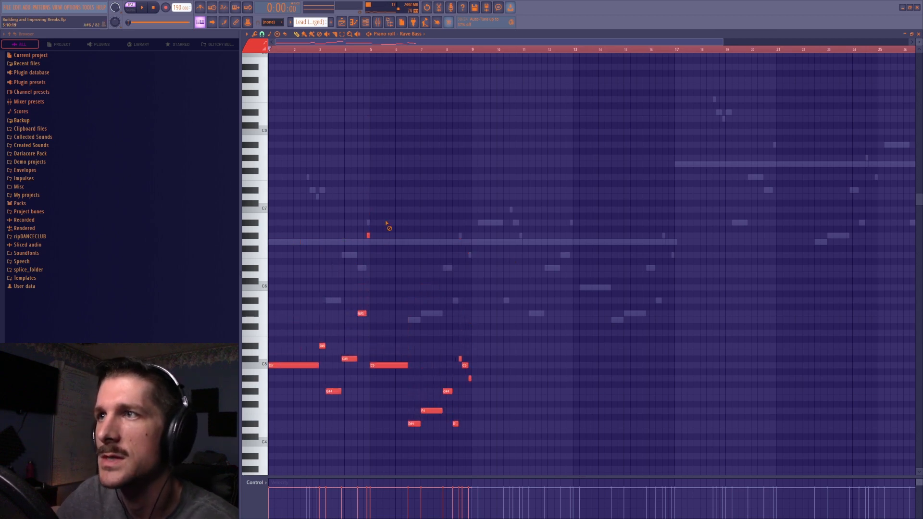
Compare the Rave Top Lead notes with the Rave Bass notes in the Lead Layer #3 (merged) pattern
ctrl+scroll(358, 56, up, 5)
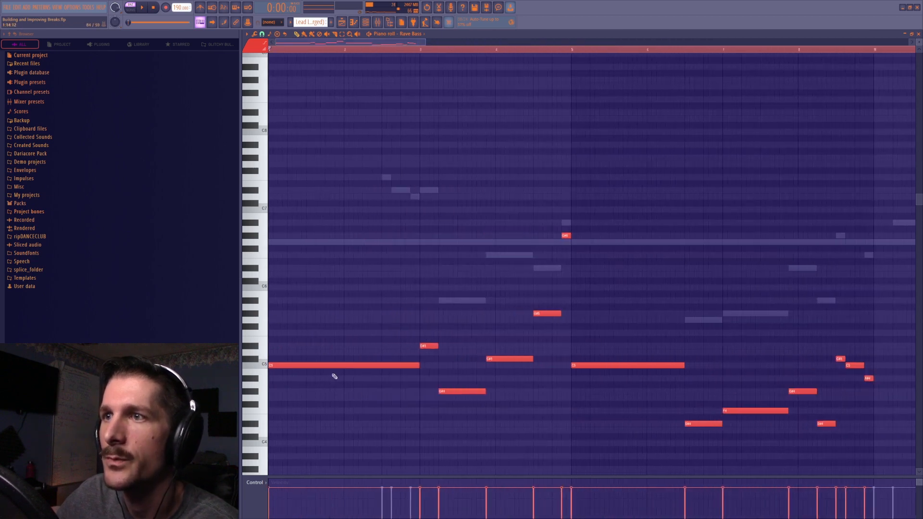
double_click(295, 243)
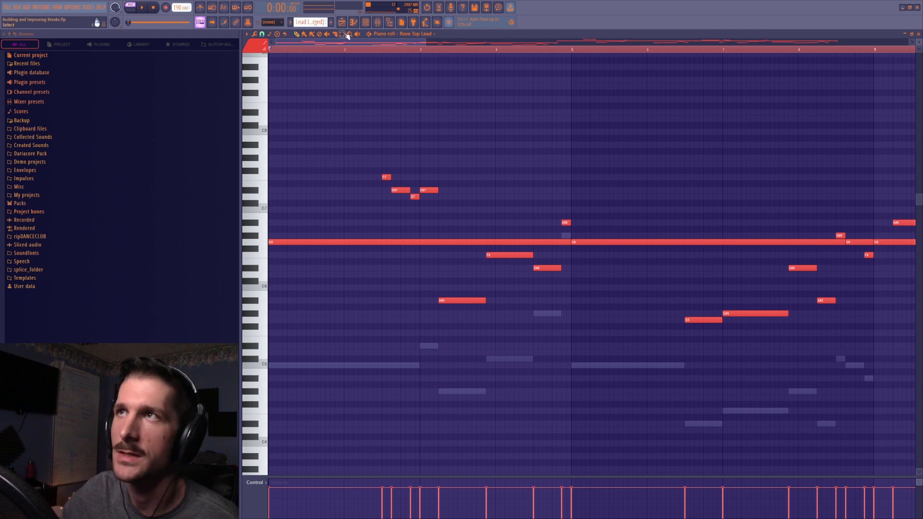
key(F5)
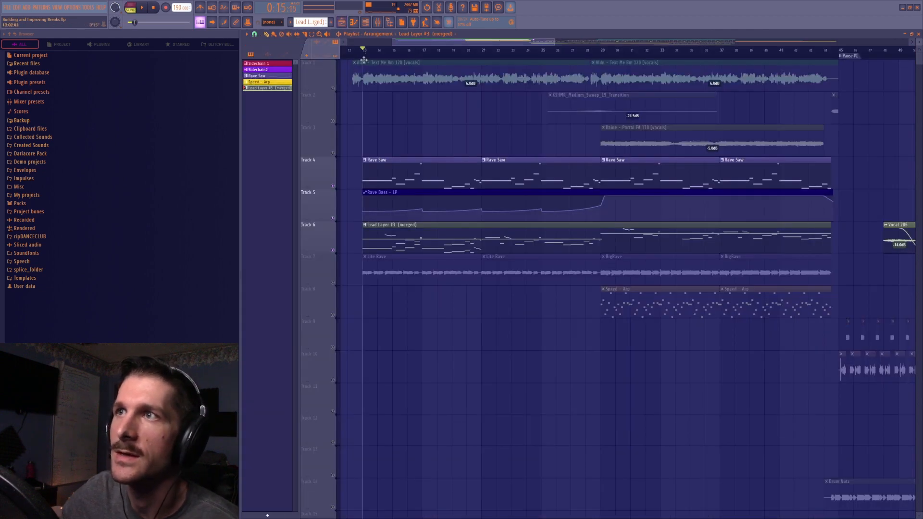
double_click(383, 173)
click(345, 23)
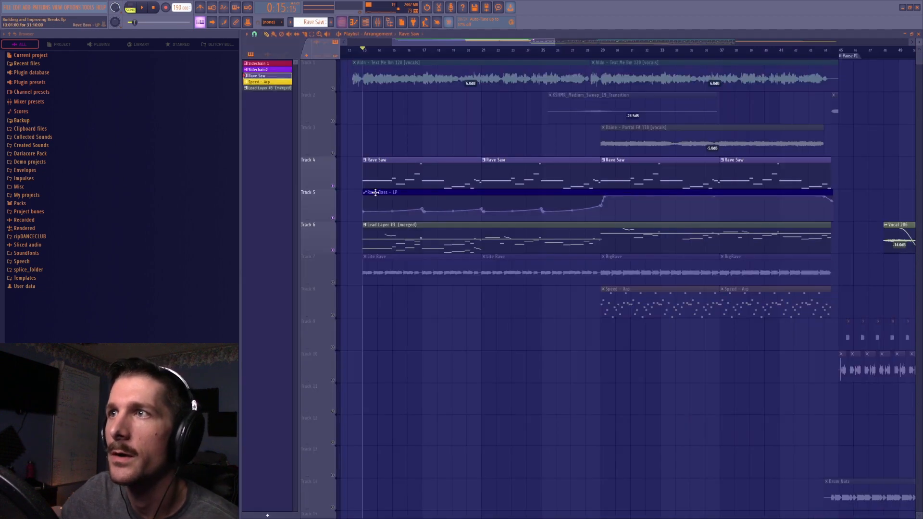
double_click(387, 237)
scroll(367, 52, down, 3)
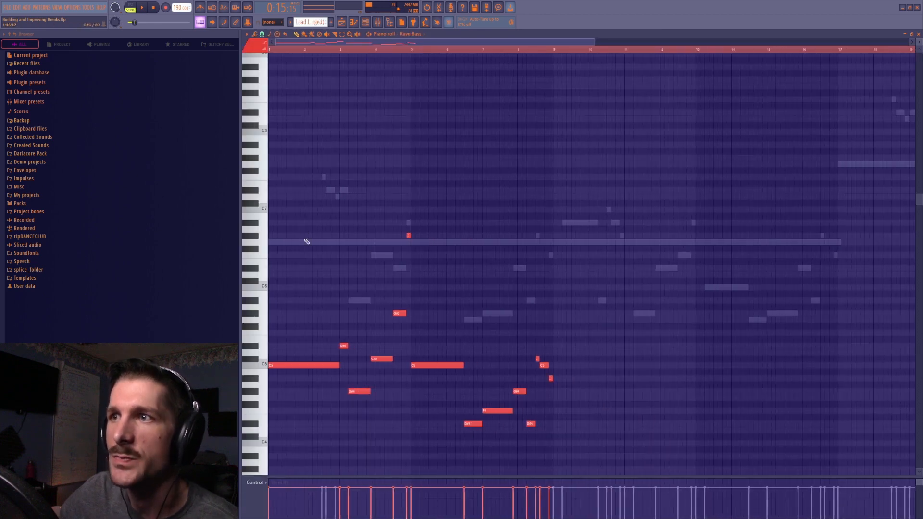
double_click(332, 243)
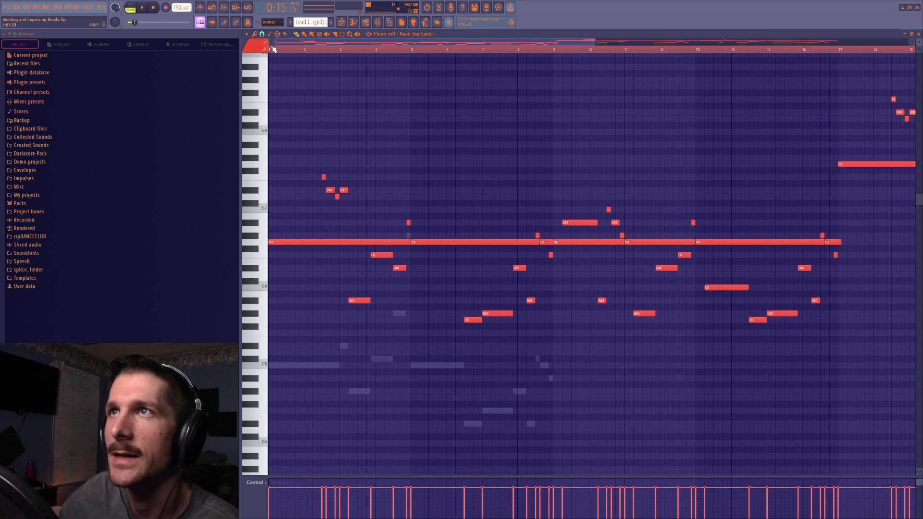
Play the Rave Top Lead and Rave Bass parts together from the start of the pattern, and save the project
key(space)
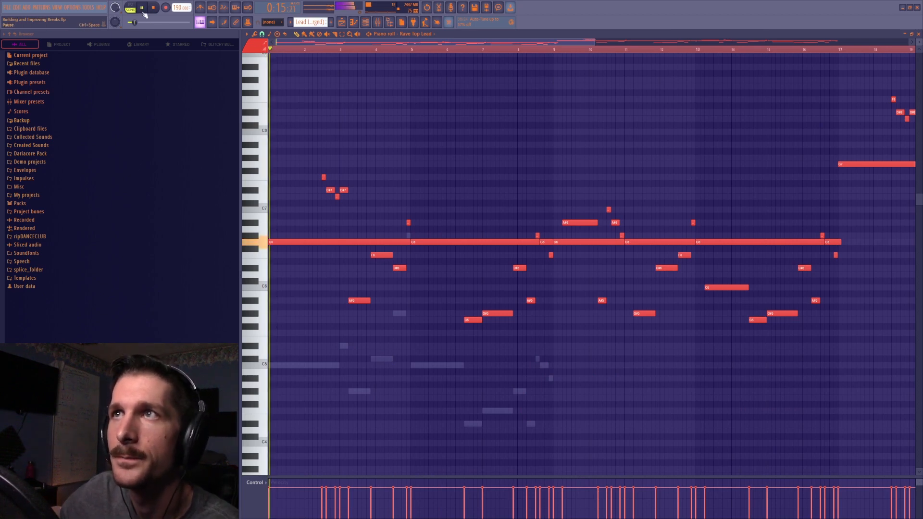
key(space)
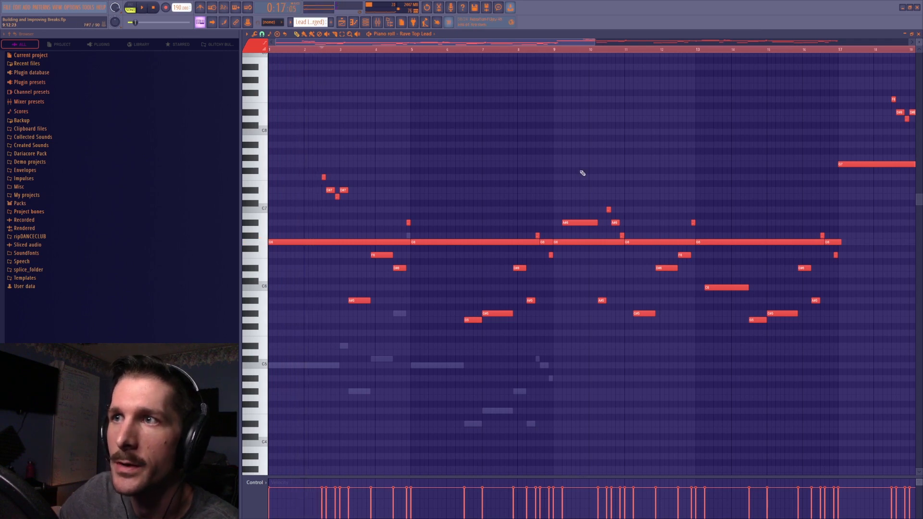
key(space)
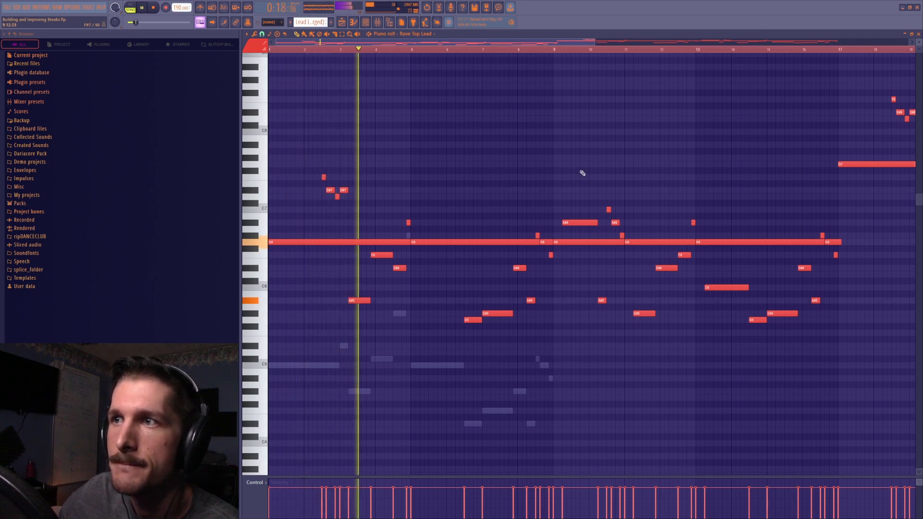
key(space)
key(ctrl+s)
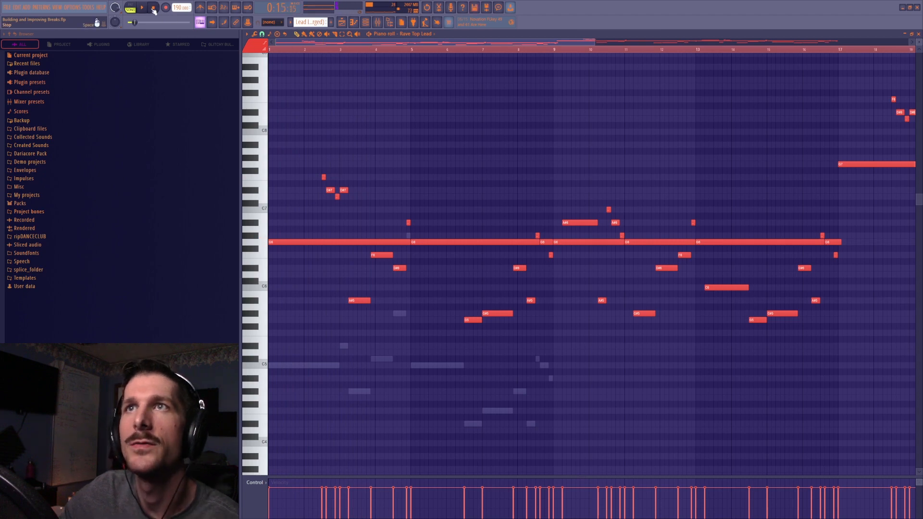
Return to the playlist and solo the Speed - Arp track on Track 8
click(342, 24)
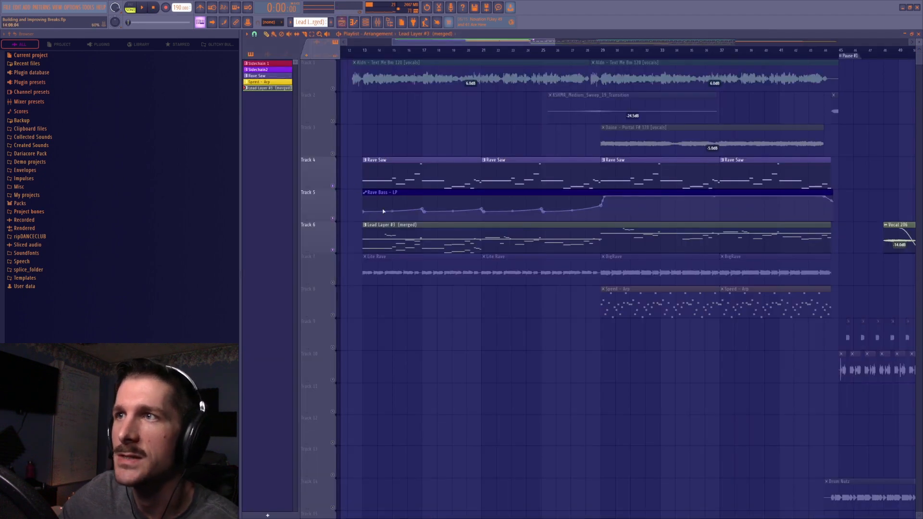
right_click(332, 316)
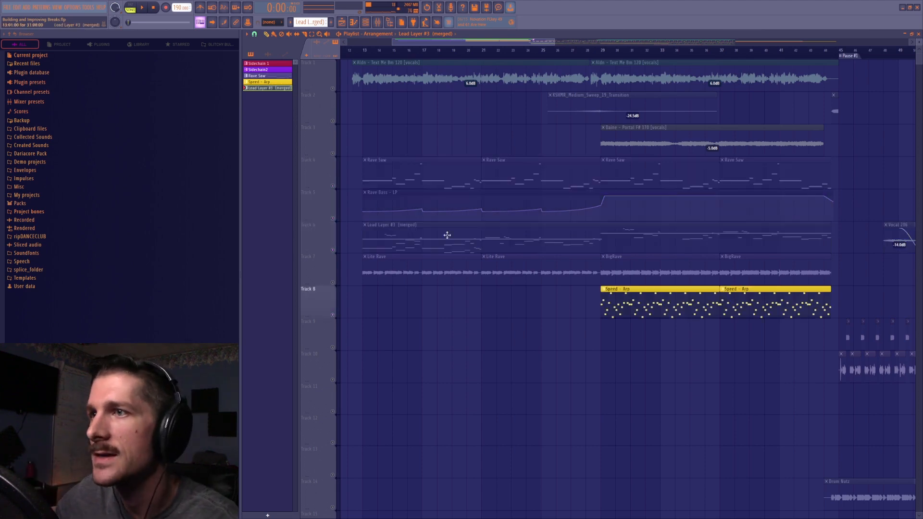
Unmute Track 7 to play BigRave with the Speed - Arp, and unmute the Lead Layer #3 track with playback positioned at bar 13
click(333, 283)
key(space)
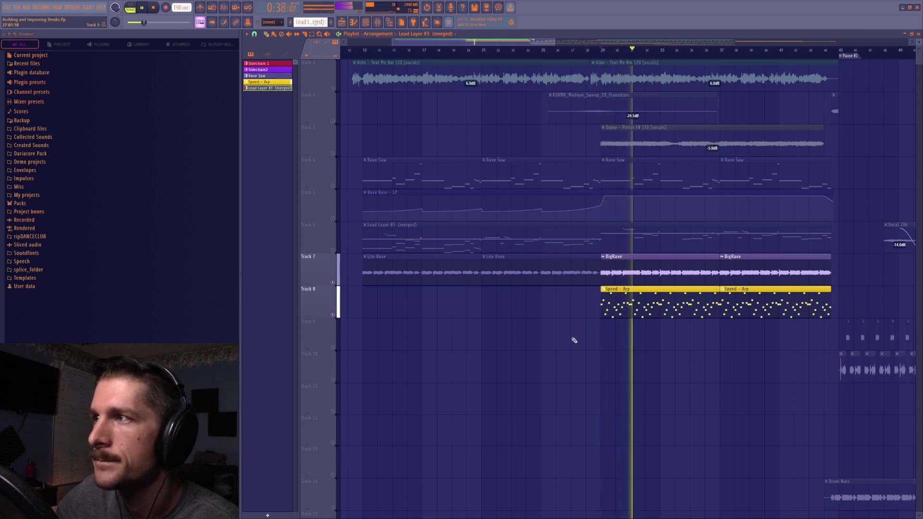
key(space)
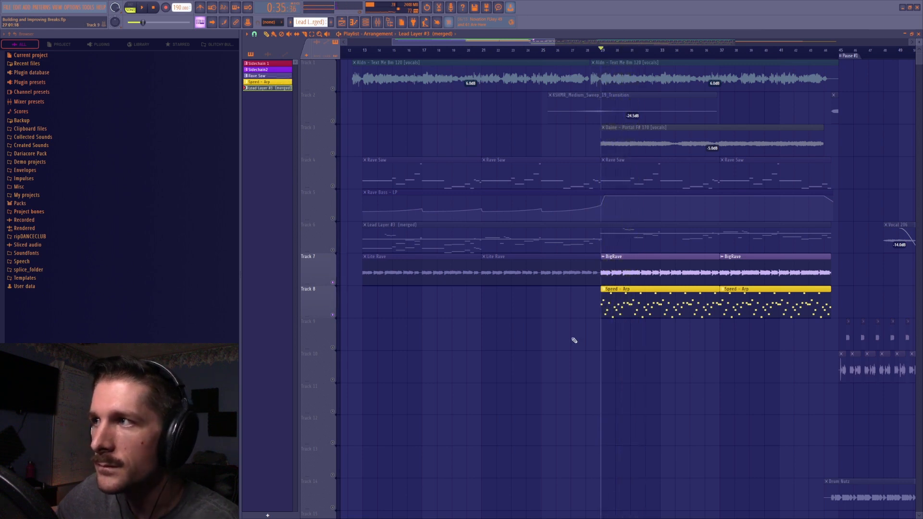
click(332, 250)
click(363, 50)
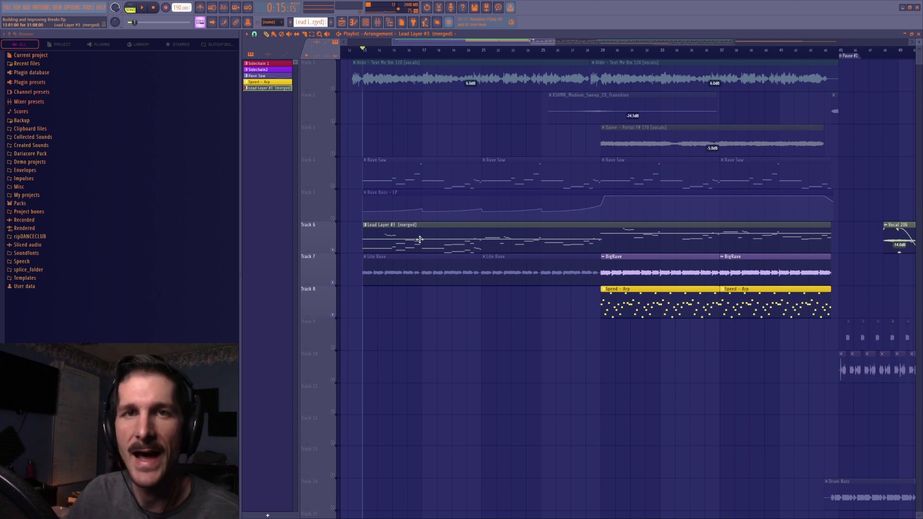
Filter the channel rack to the Unsorted channels and open the Rave Bass synth
key(F6)
click(705, 134)
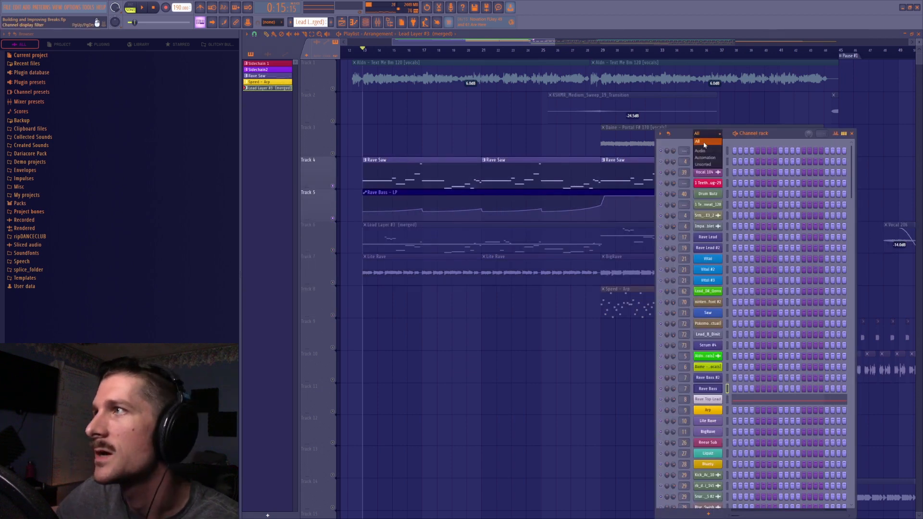
click(703, 163)
click(715, 281)
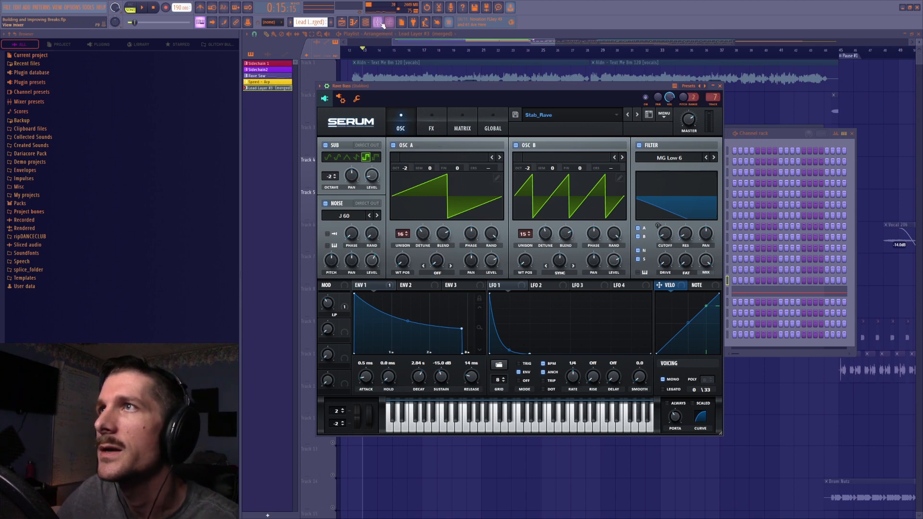
Compare the mixer effect slots of the Rave Top Lead track and the Rave Bass track, and return to the Rave Bass synth
key(F9)
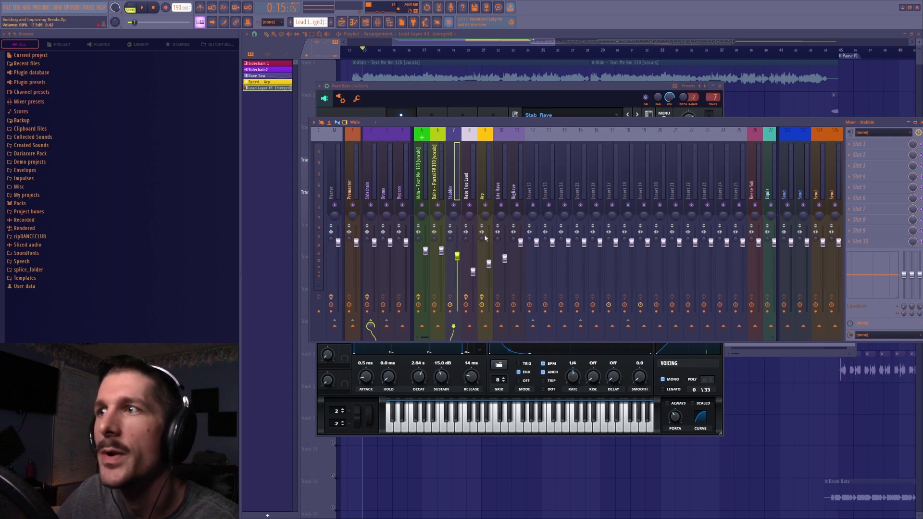
click(467, 190)
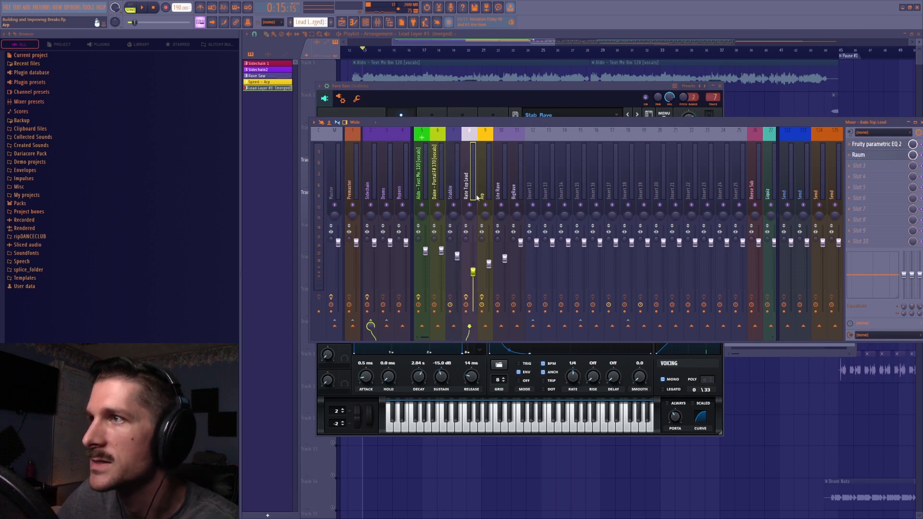
click(452, 159)
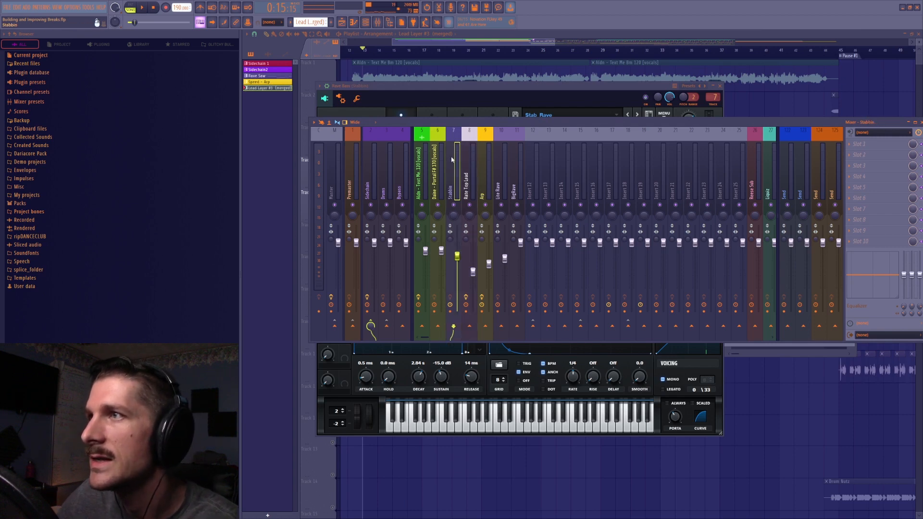
click(426, 85)
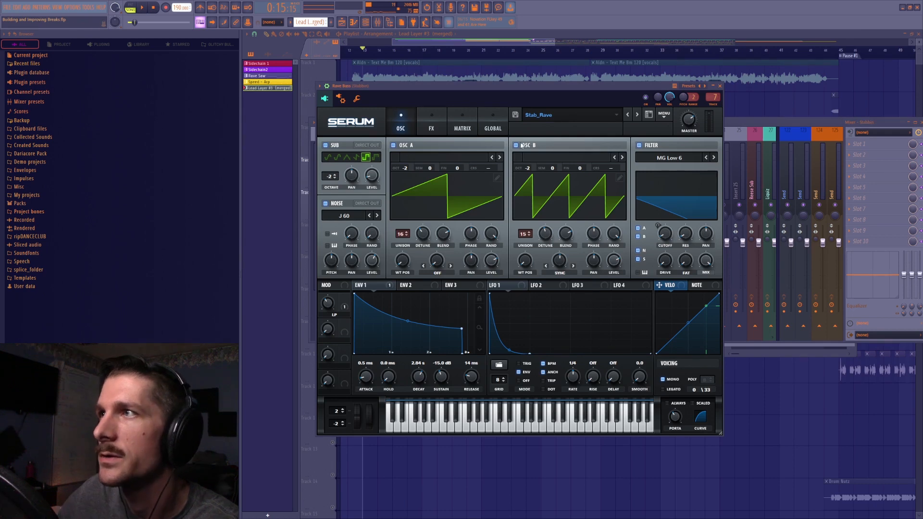
Isolate oscillator A in the Rave Bass by switching off oscillator B, both filters, the sub and the noise
click(516, 145)
click(431, 121)
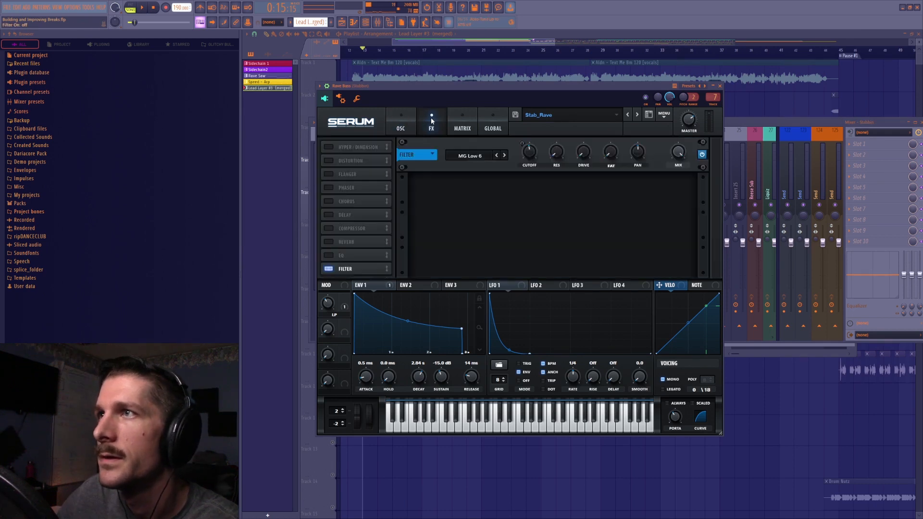
drag(356, 267, 355, 147)
click(329, 147)
click(408, 122)
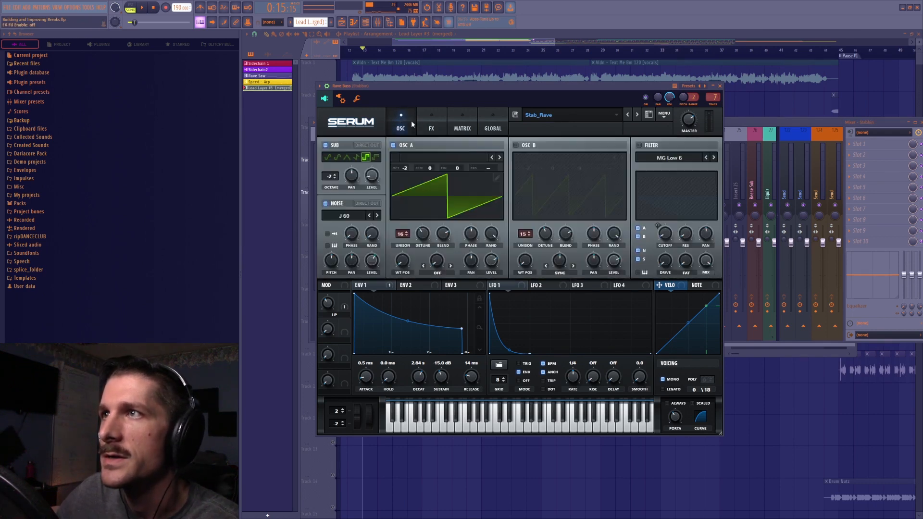
click(330, 145)
click(327, 203)
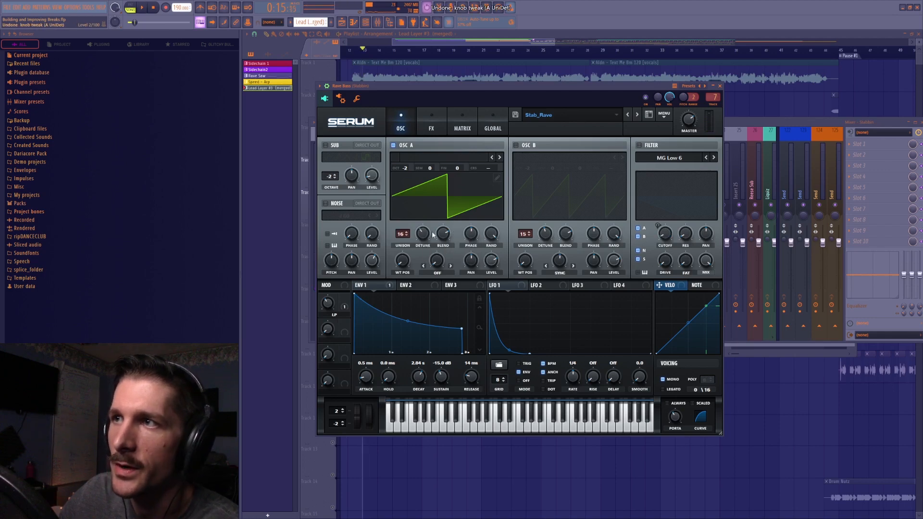
Check the envelope 1 sustain and the Rave Saw clips in the playlist, and reopen the Rave Bass synth
double_click(442, 375)
key(ctrl+z)
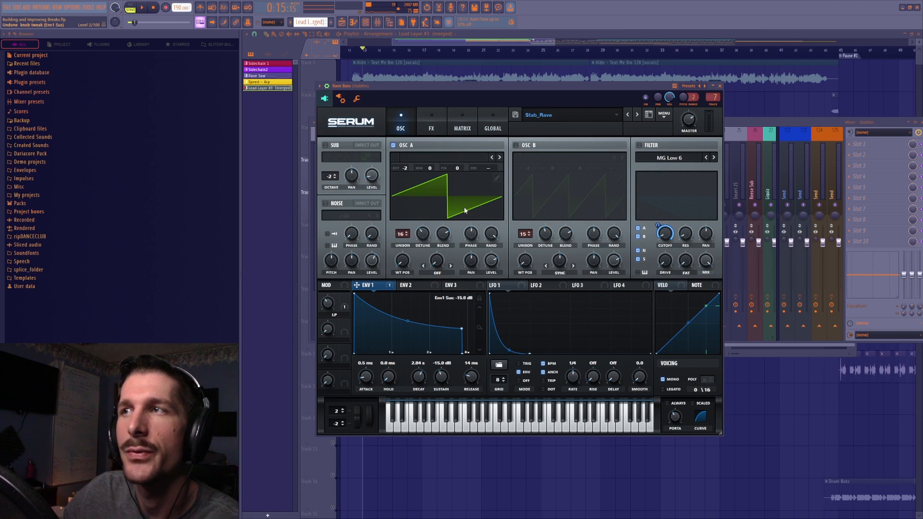
click(449, 43)
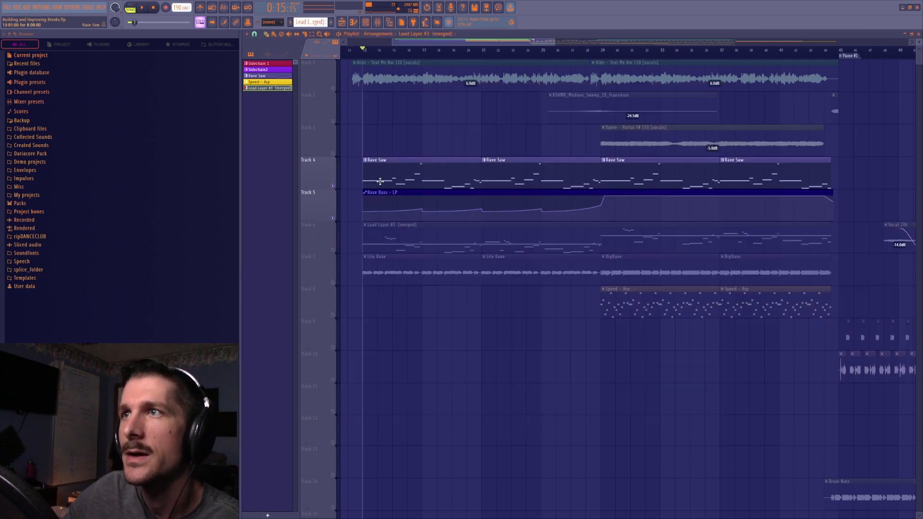
click(365, 22)
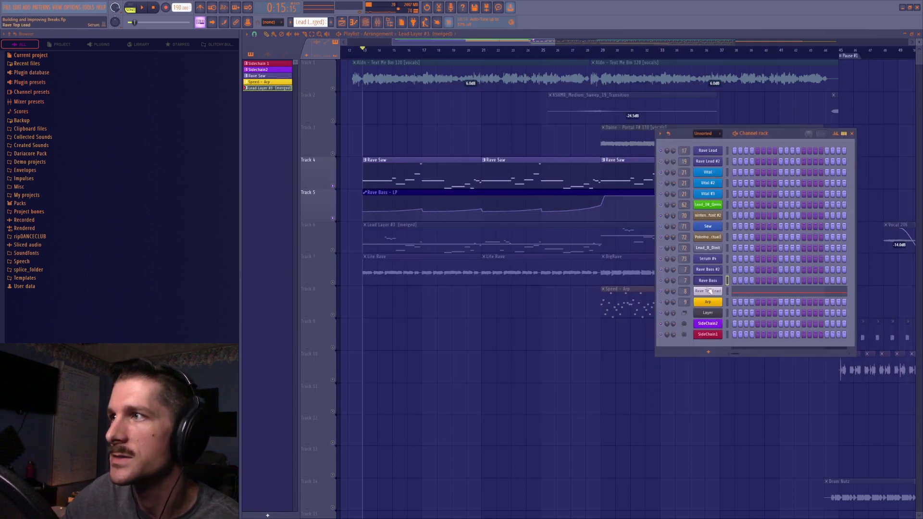
click(707, 282)
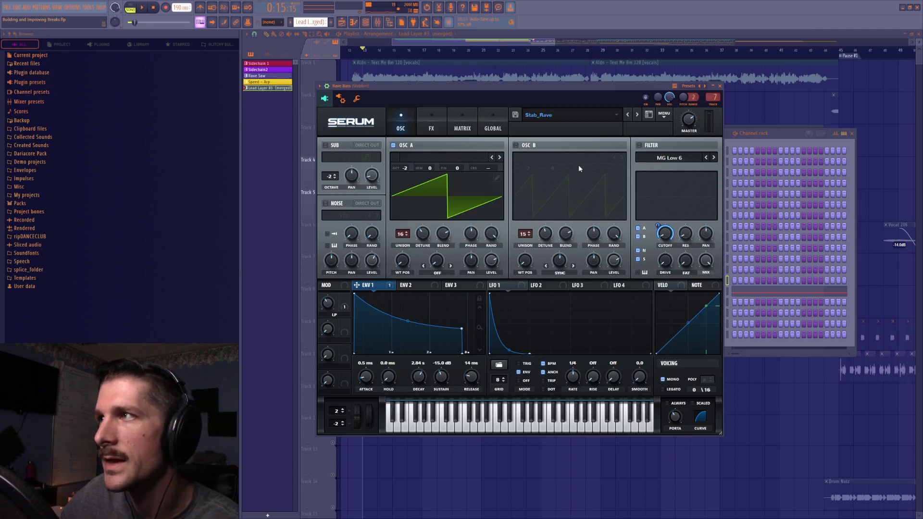
Switch the Rave Bass filter and oscillator B back on, briefly toggling the sub oscillator on and off
click(640, 145)
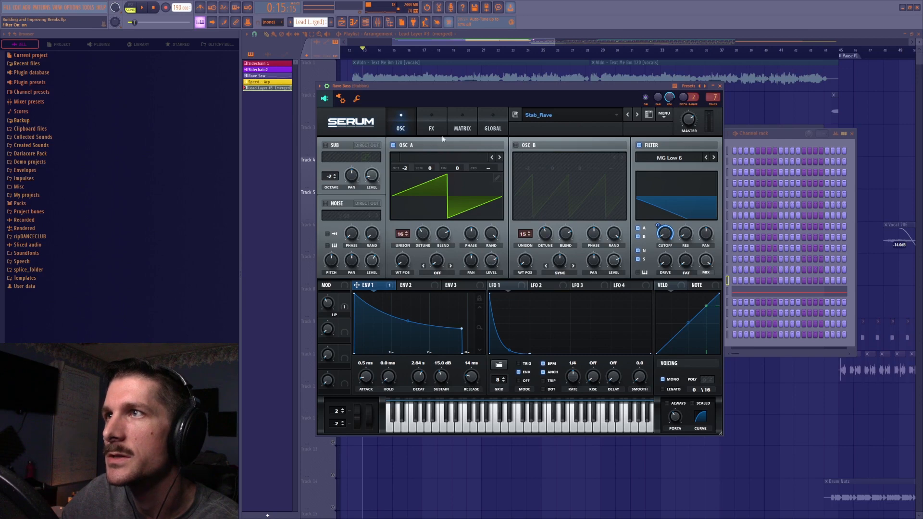
click(324, 145)
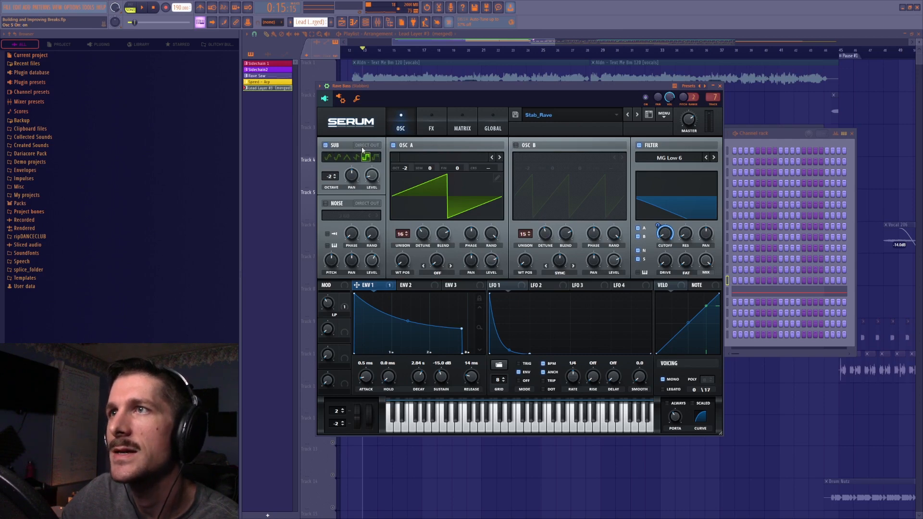
click(325, 145)
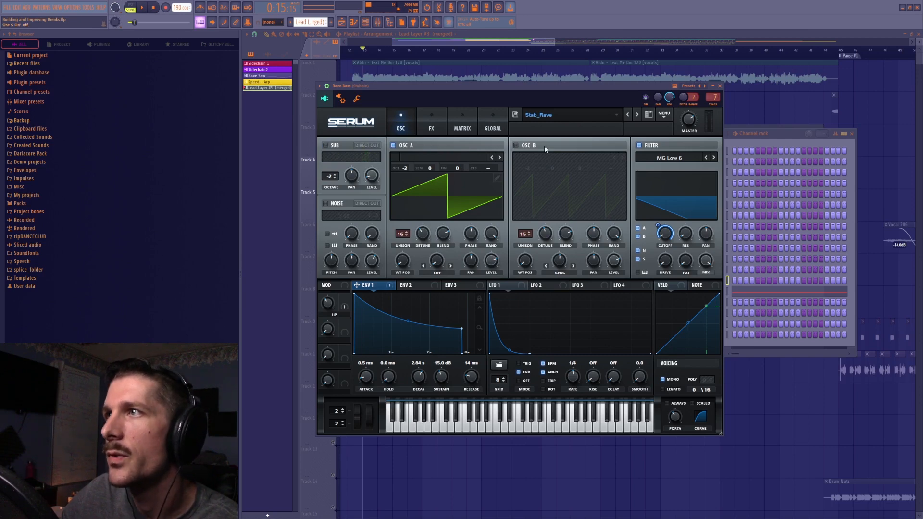
click(516, 145)
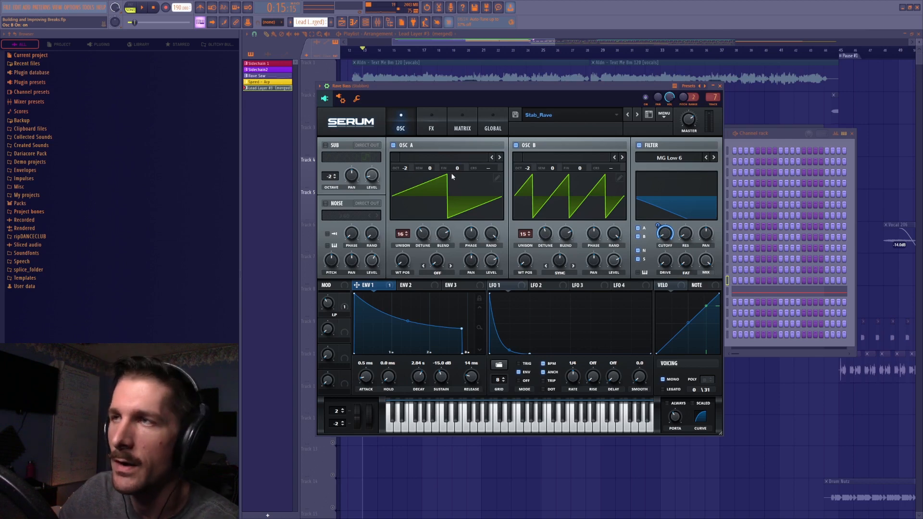
Examine the unison detune and blend spread of oscillators A and B, undoing any knob tweaks
click(544, 234)
key(ctrl+z)
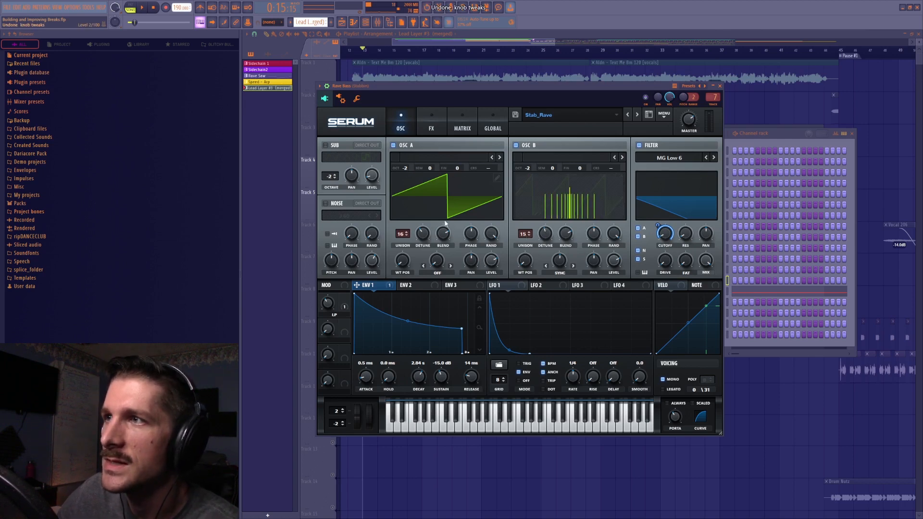
click(423, 236)
key(ctrl+z)
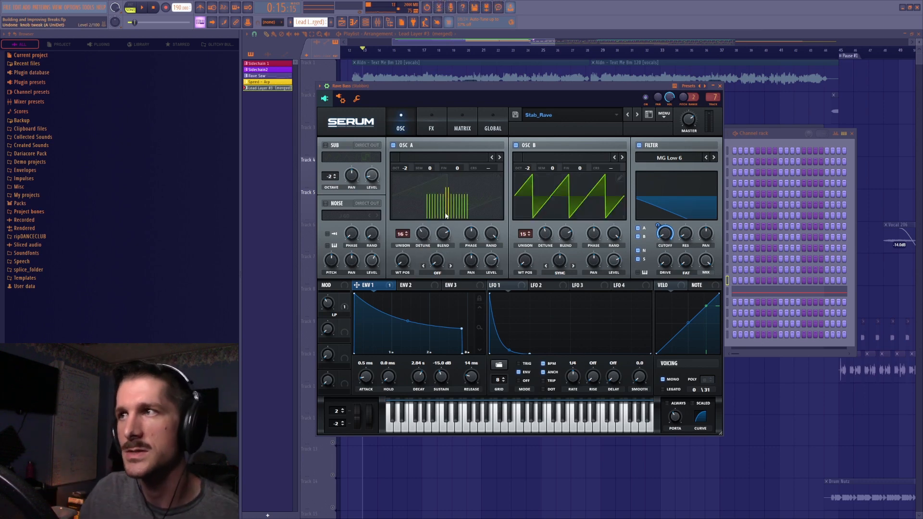
click(448, 235)
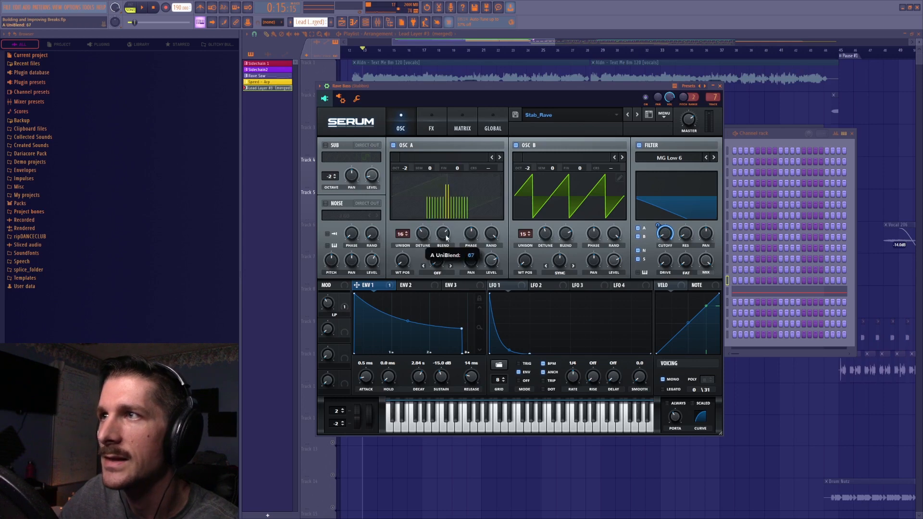
key(ctrl+z)
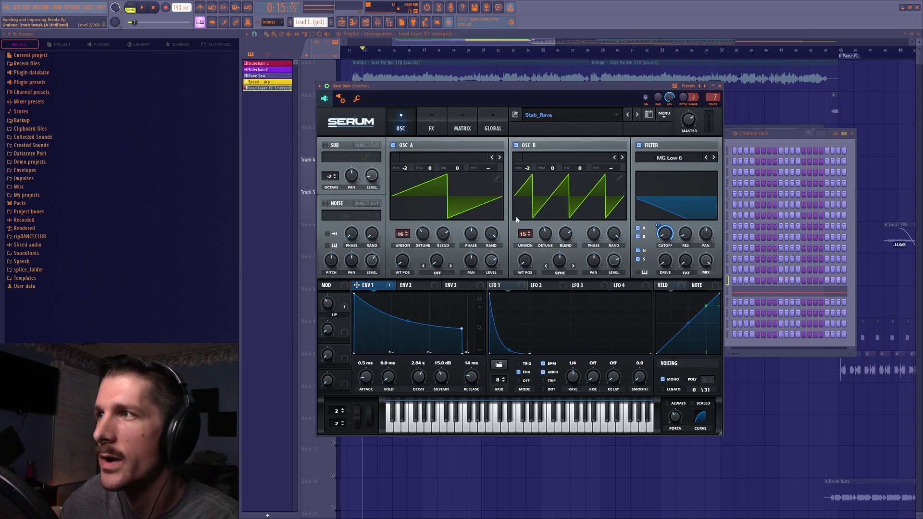
click(565, 235)
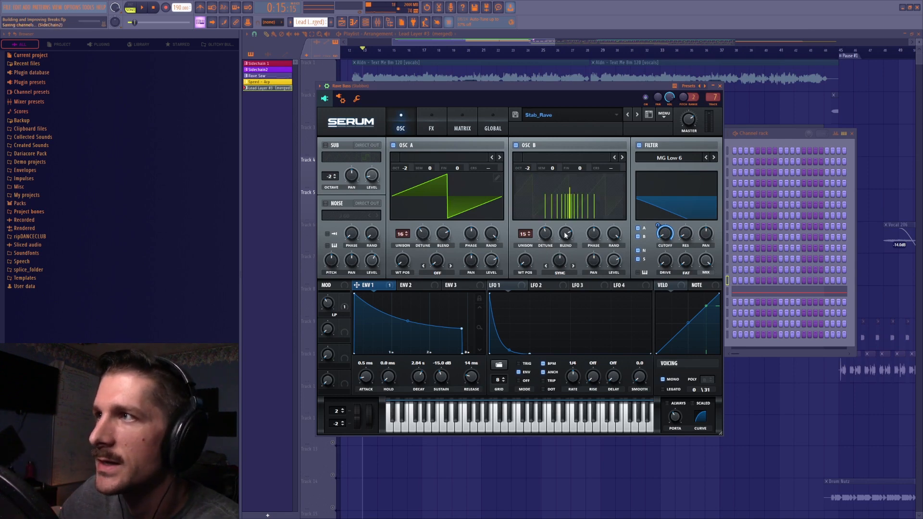
Switch off oscillator A and audition oscillator B with its unison blend lowered, undoing the blend tweak
click(393, 145)
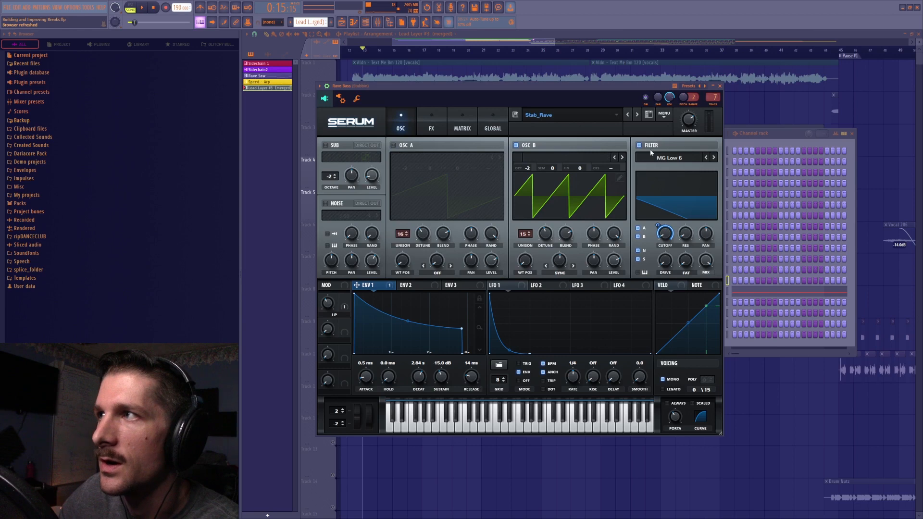
click(567, 234)
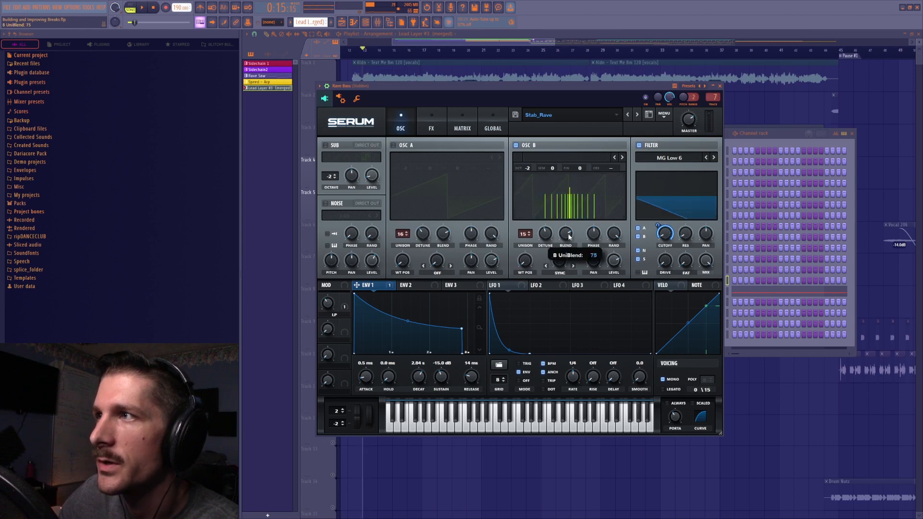
drag(569, 247, 571, 267)
key(space)
key(space)
key(space)
key(space)
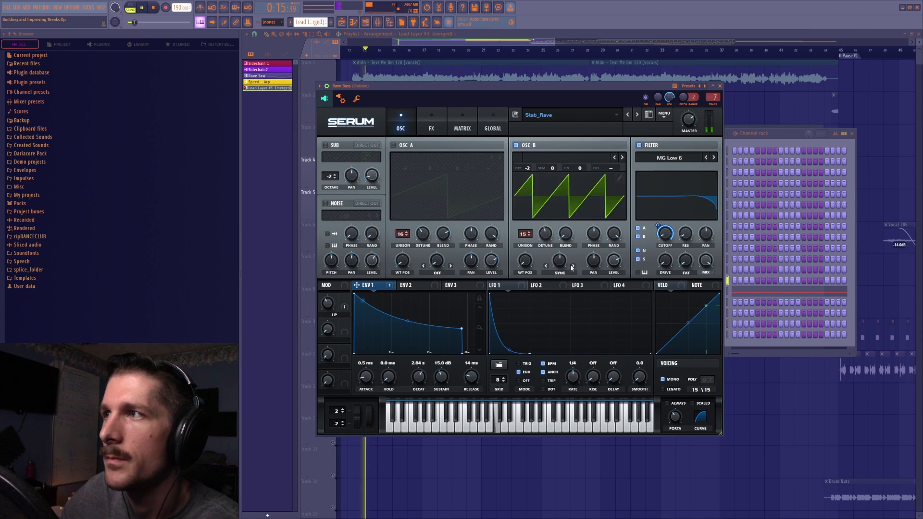
key(space)
key(ctrl+z)
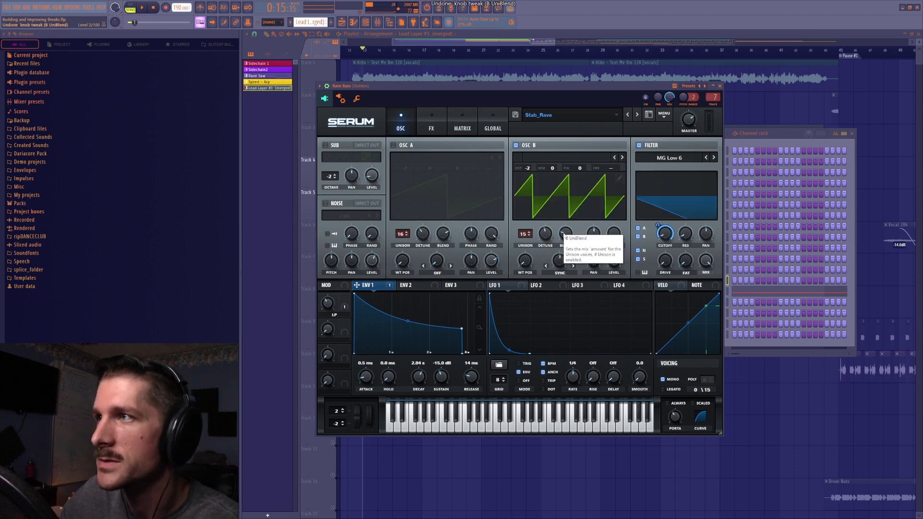
Look through the project's undo history and check oscillator B's unison blend
click(426, 8)
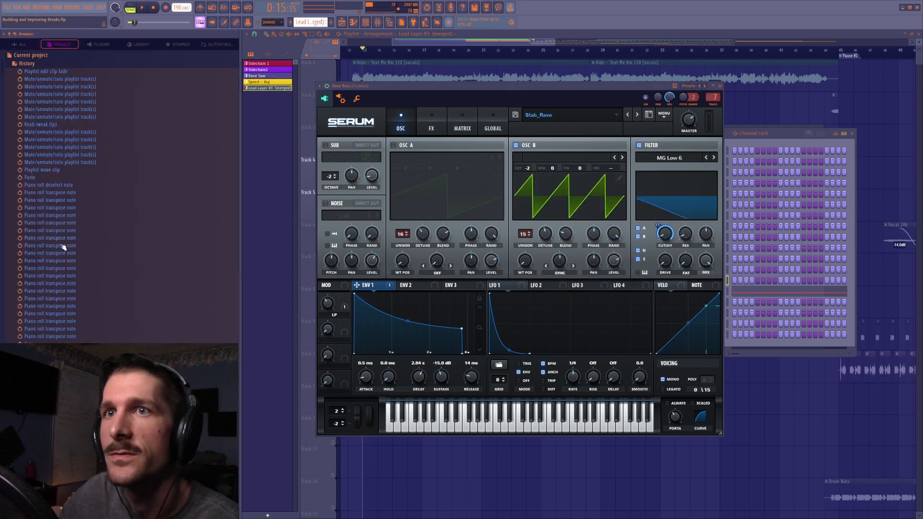
scroll(90, 307, down, 10)
scroll(91, 311, down, 2)
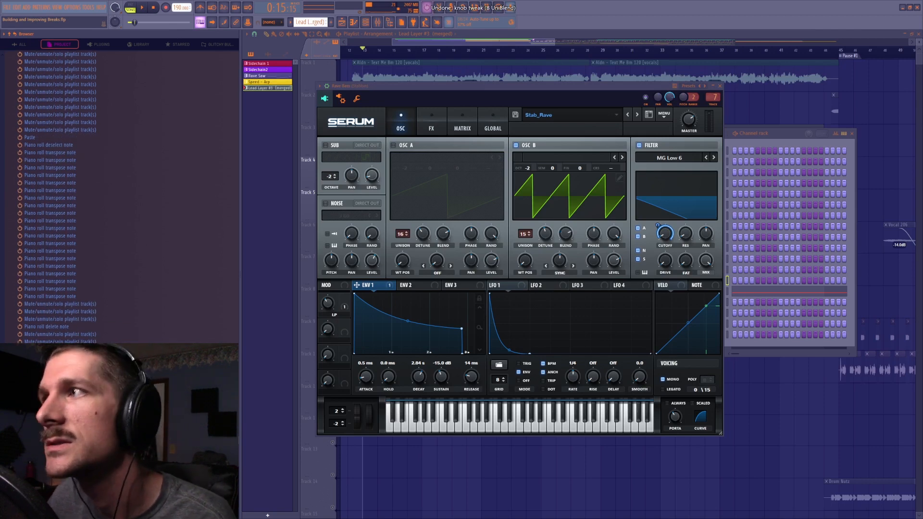
click(569, 234)
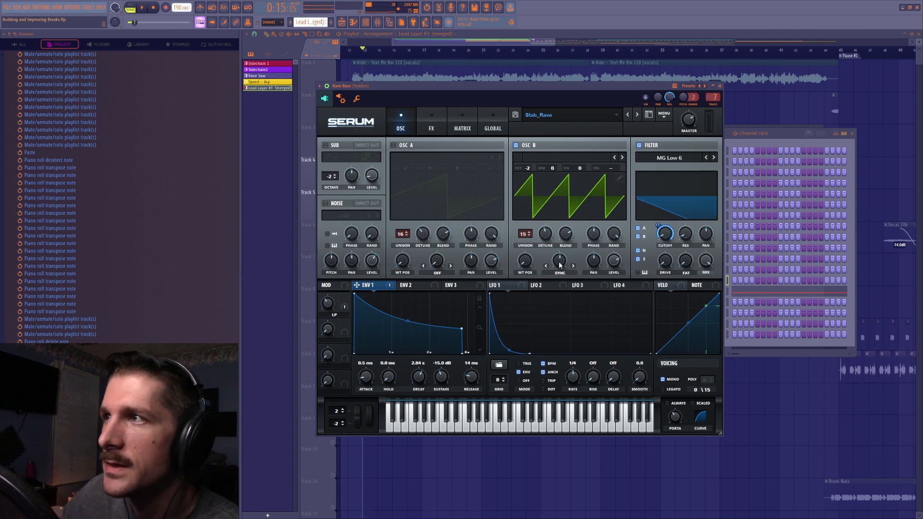
Turn oscillator B's Sync warp down to its minimum to see the plain saw, and set the warp to 3
drag(558, 260, 545, 367)
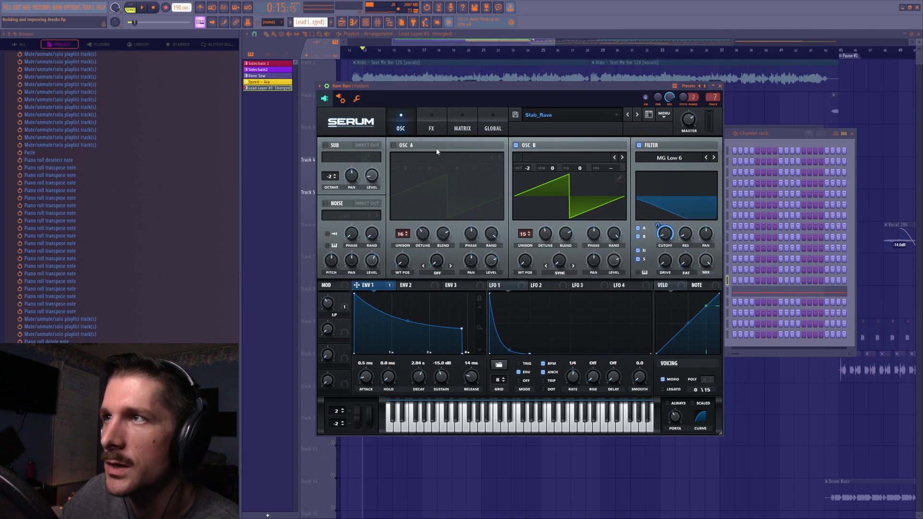
click(563, 272)
click(565, 273)
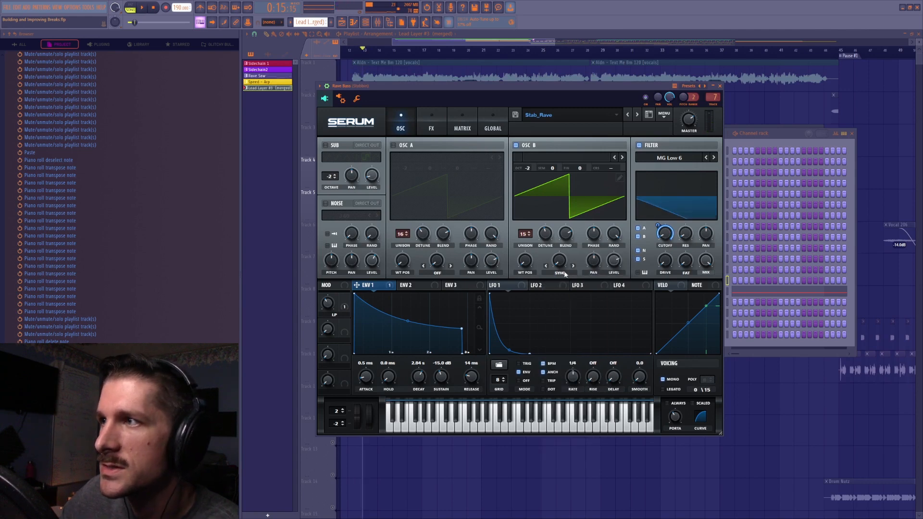
drag(561, 266, 561, 236)
double_click(561, 263)
text(3)
key(Return)
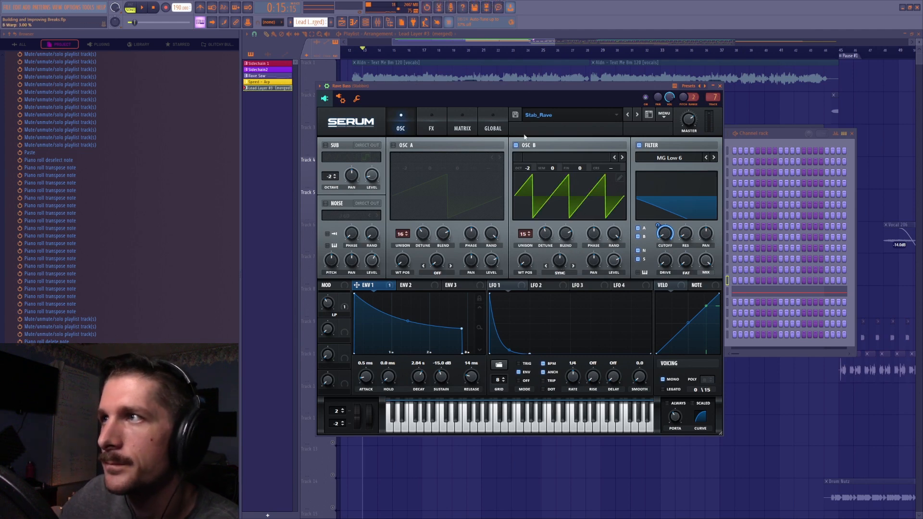
Switch oscillator A back on beside oscillator B, play the Rave Bass patch, and glance at its effects
drag(528, 86, 537, 78)
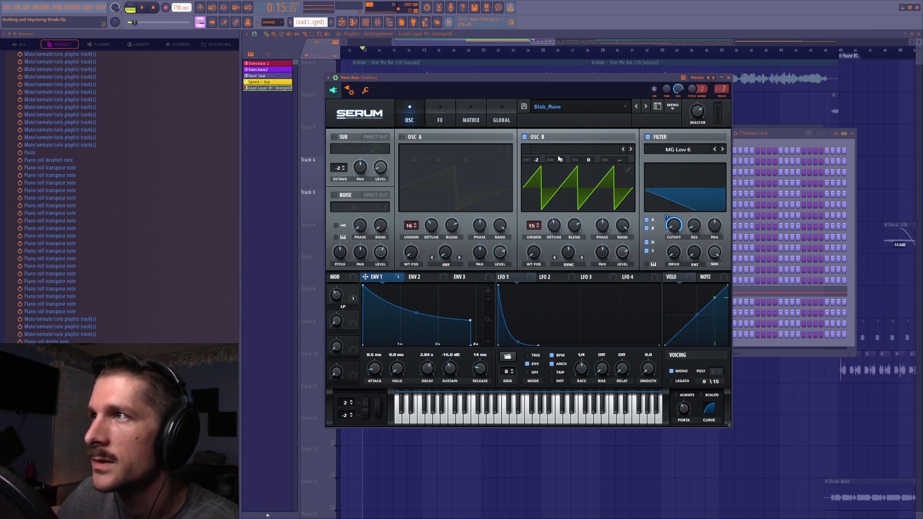
click(402, 137)
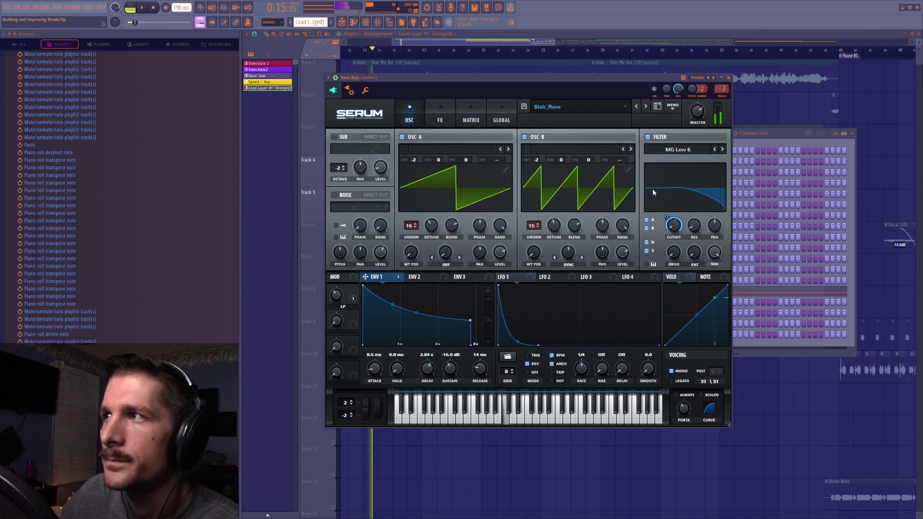
click(445, 117)
click(408, 121)
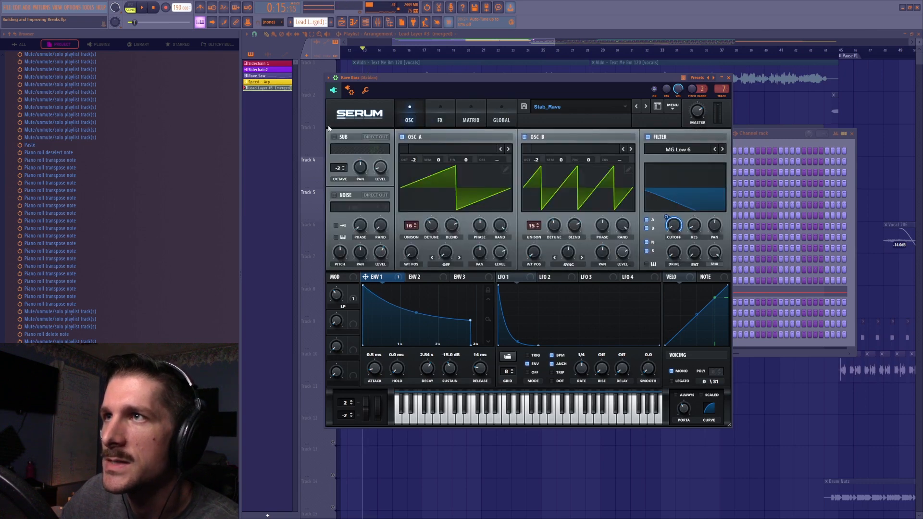
Turn on the sub oscillator and compare playback with and without it, undoing the sub level tweak
click(351, 139)
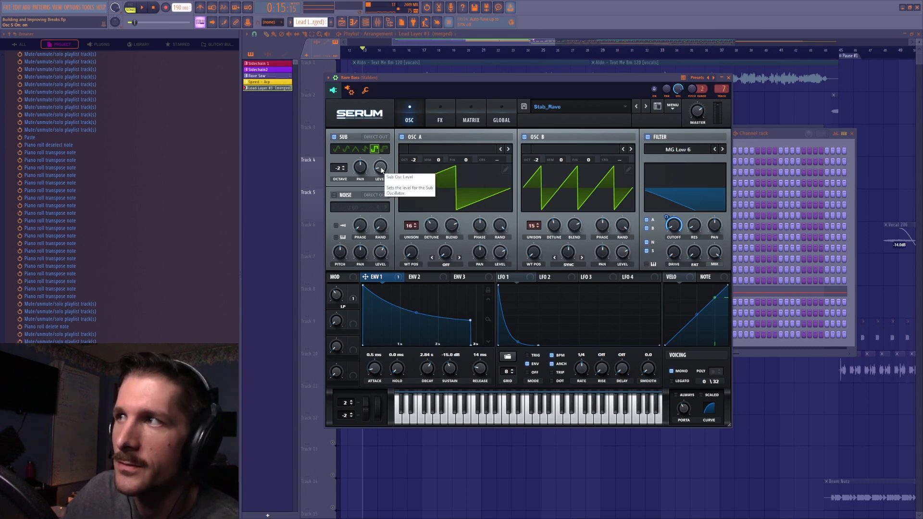
key(space)
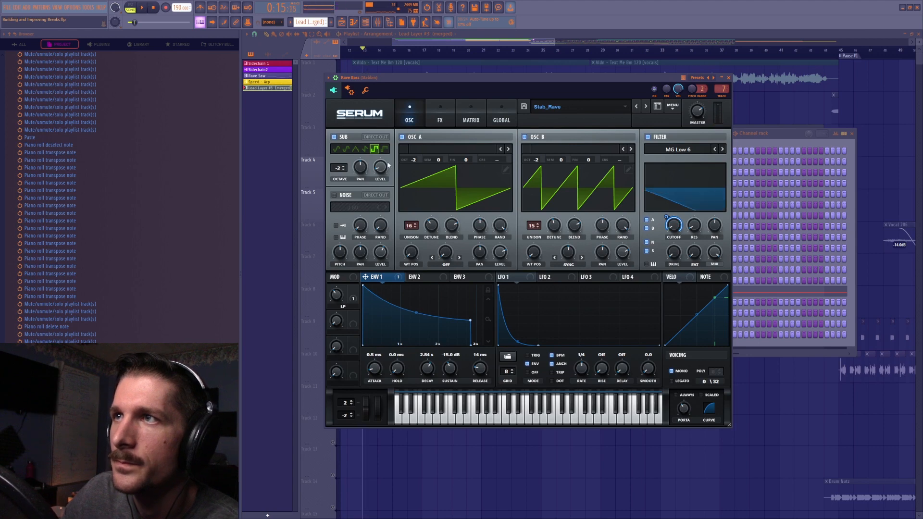
click(339, 138)
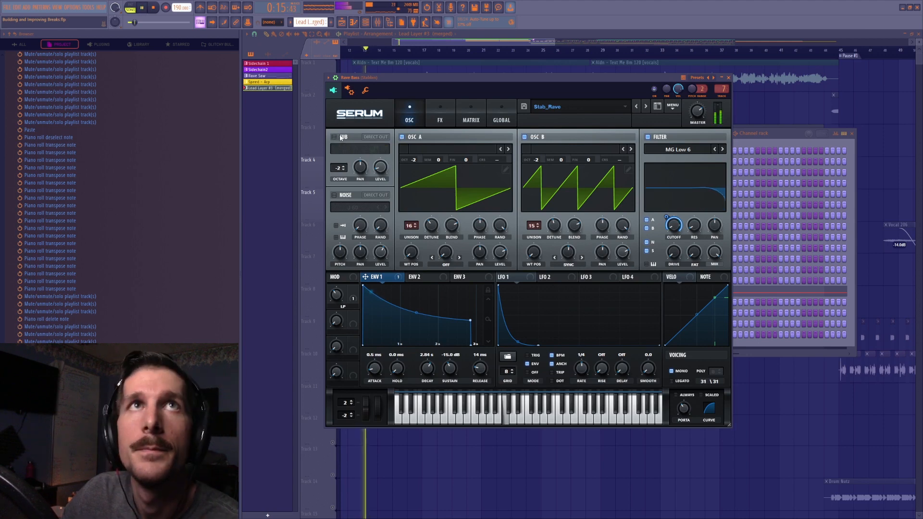
click(339, 138)
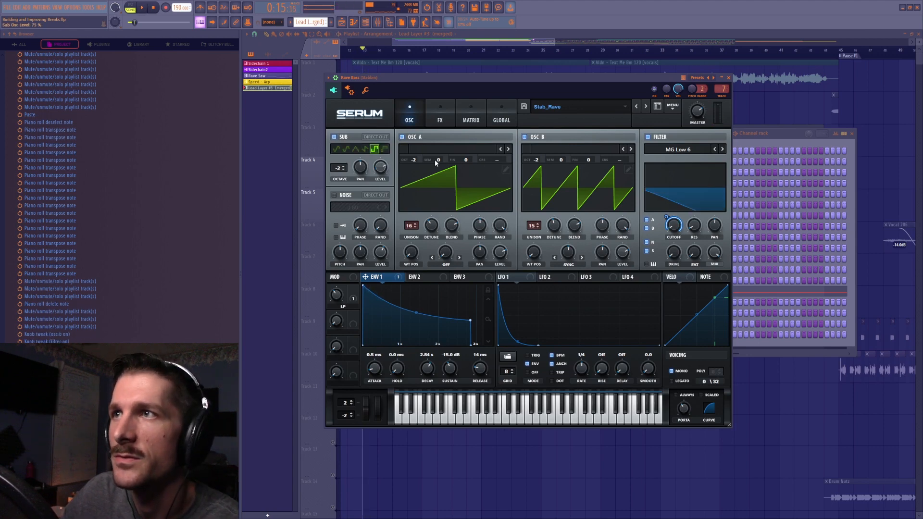
key(space)
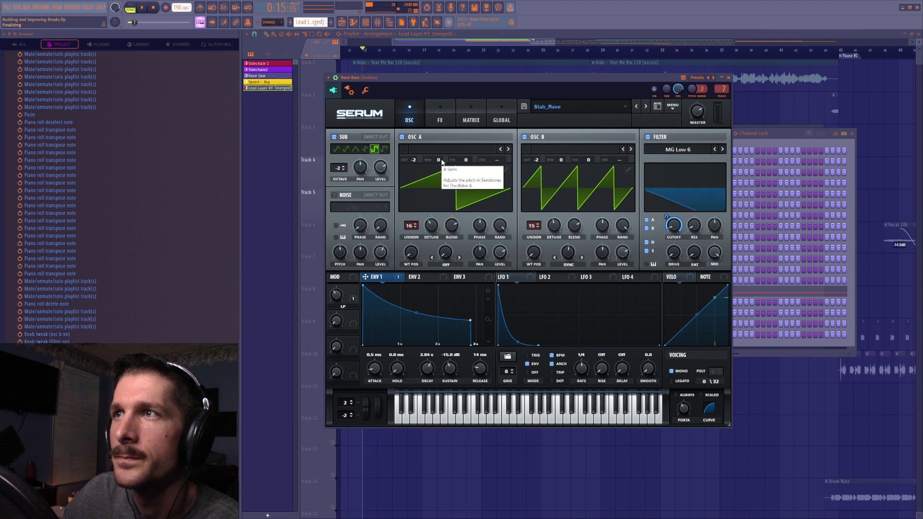
key(ctrl+z)
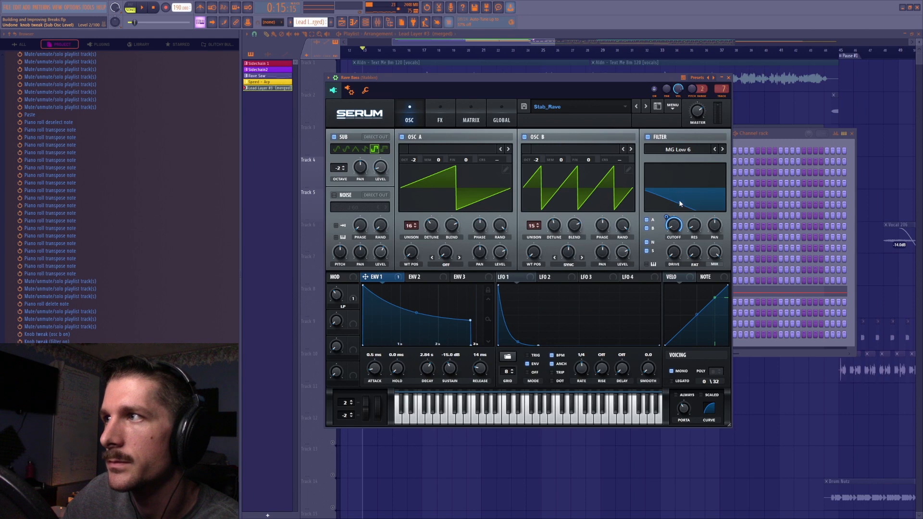
Turn on the J 60 noise oscillator and compare playback with and without it
click(334, 195)
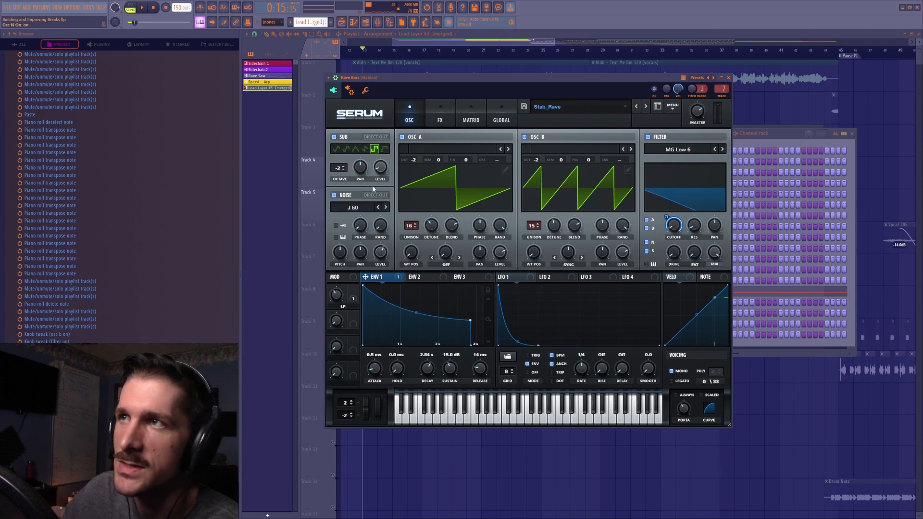
key(space)
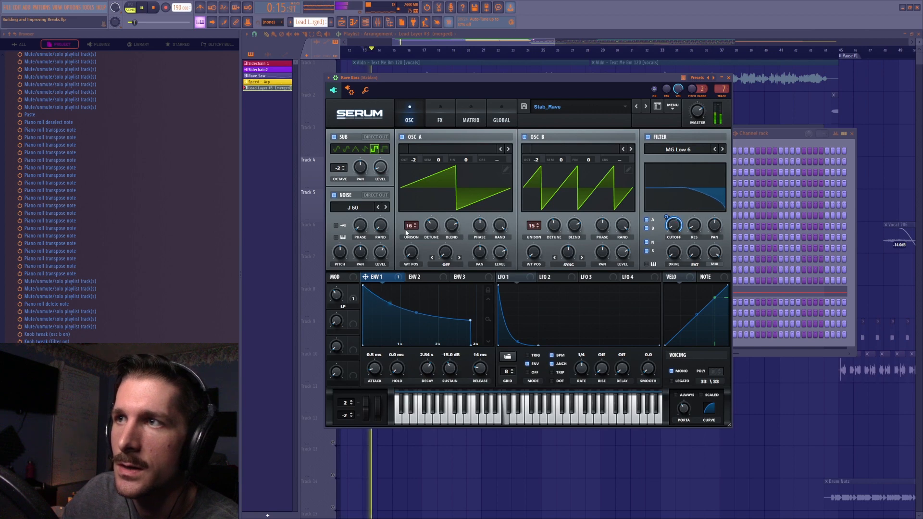
click(334, 195)
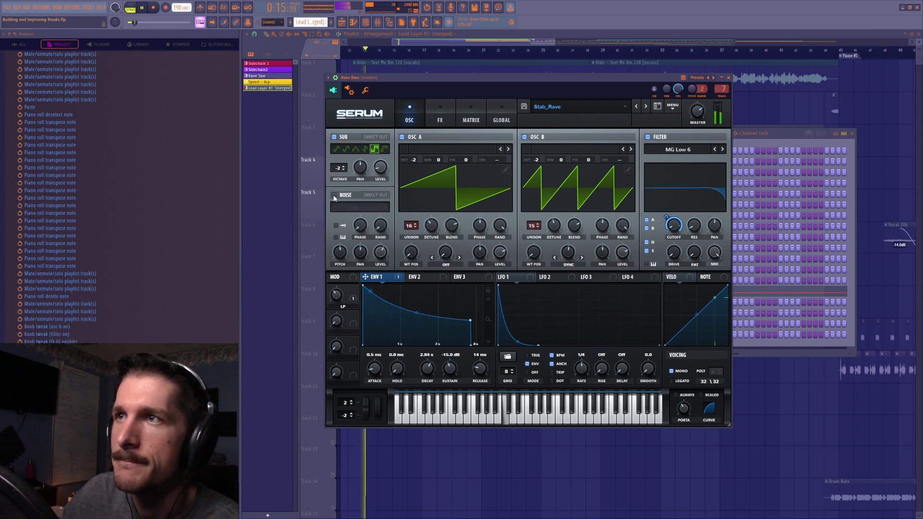
click(334, 196)
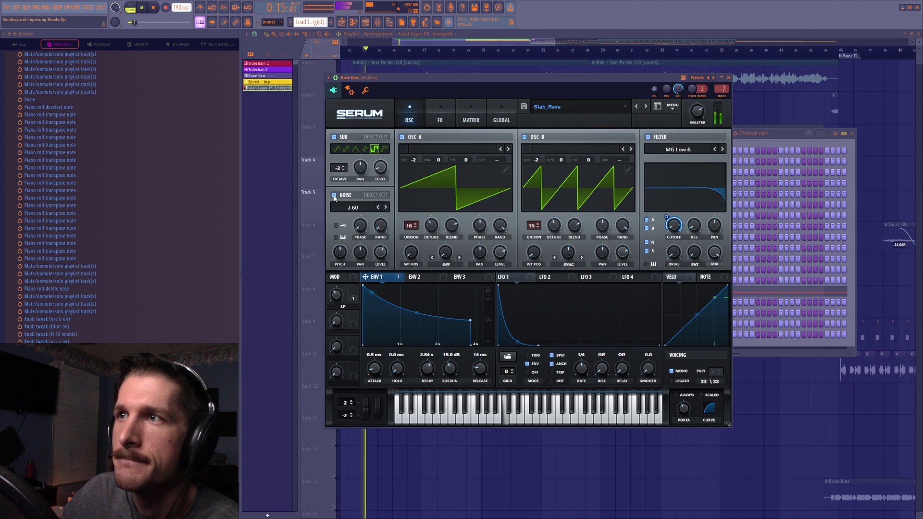
key(ctrl+z)
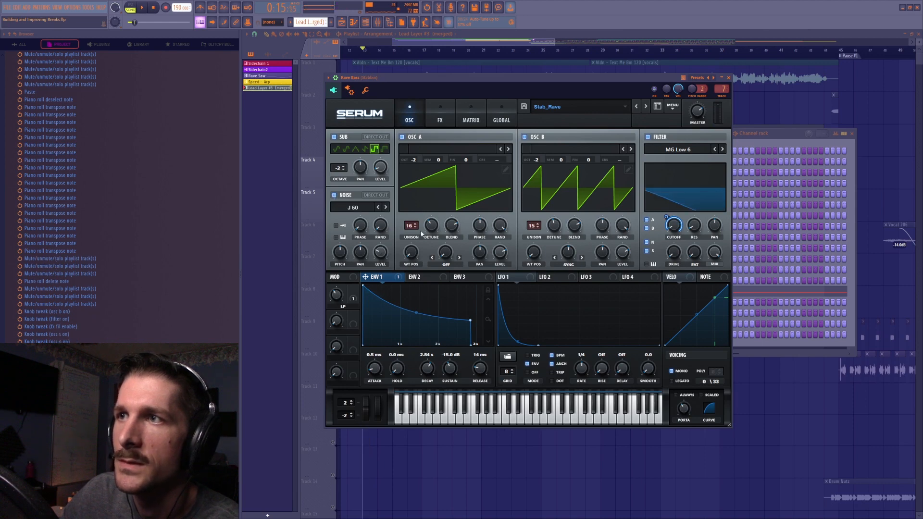
key(z)
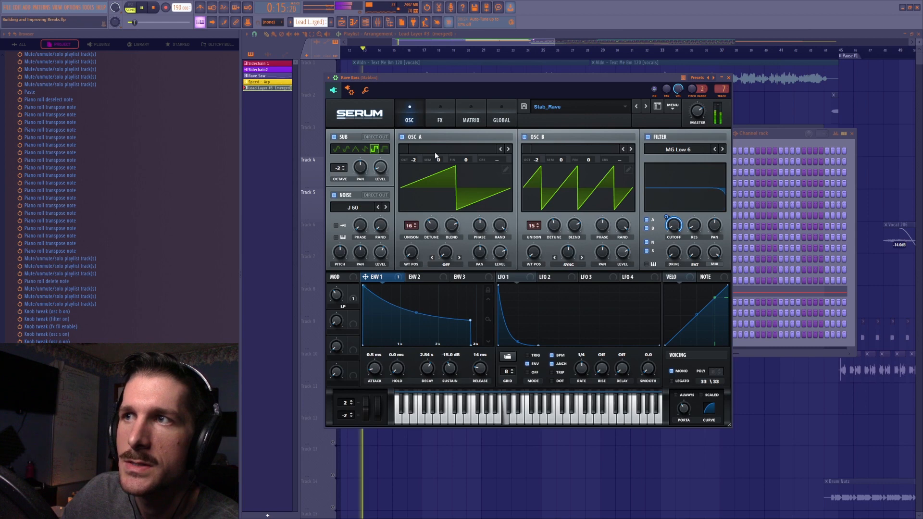
Isolate the noise during playback by switching off the sub and both oscillators, and bring back oscillator B, oscillator A and the sub one by one
click(334, 137)
click(402, 137)
click(524, 137)
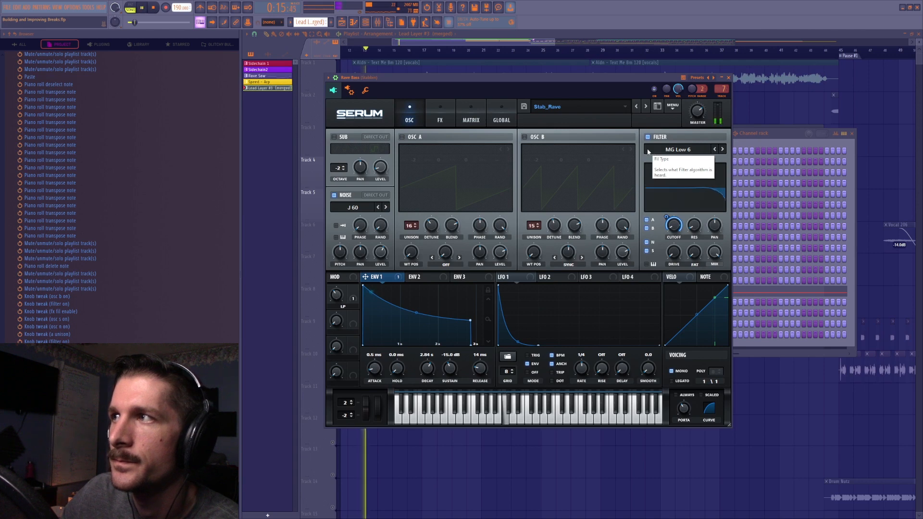
click(525, 137)
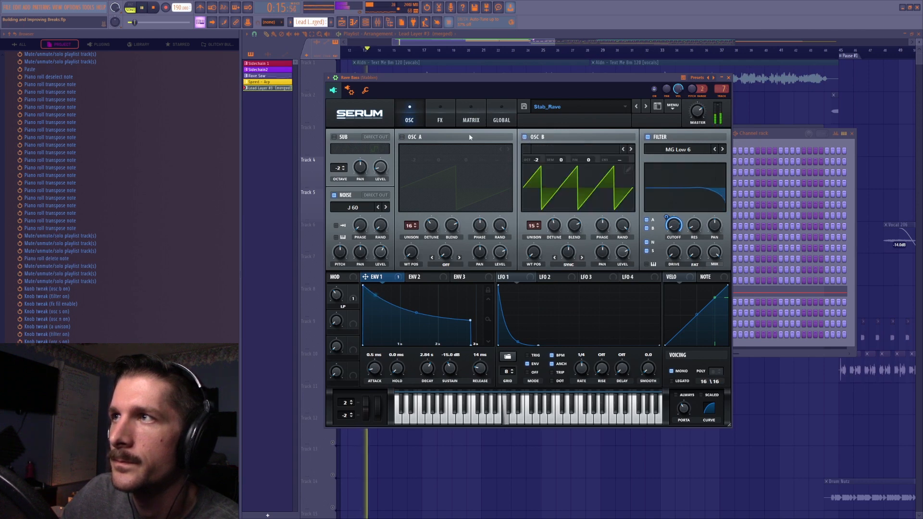
click(401, 137)
click(334, 137)
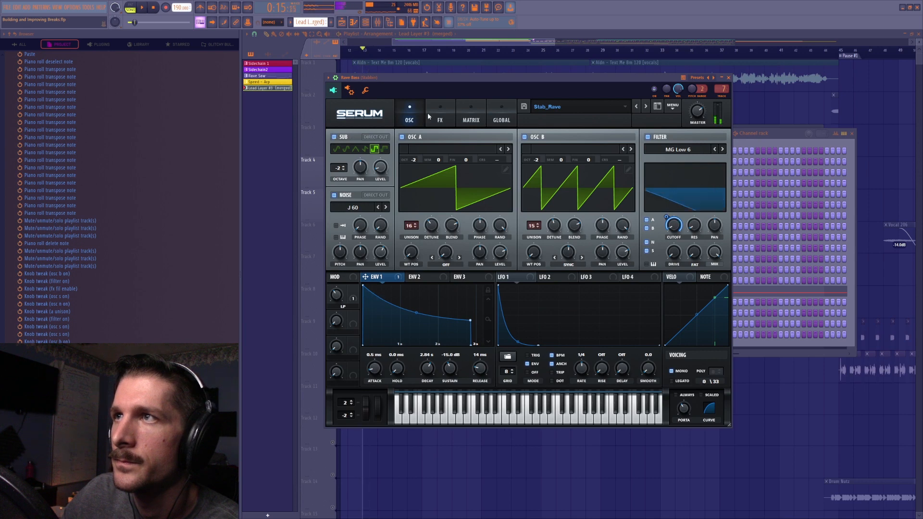
Enable the MG Low 6 filter among Serum's effects and go back to the playlist
click(440, 116)
click(337, 138)
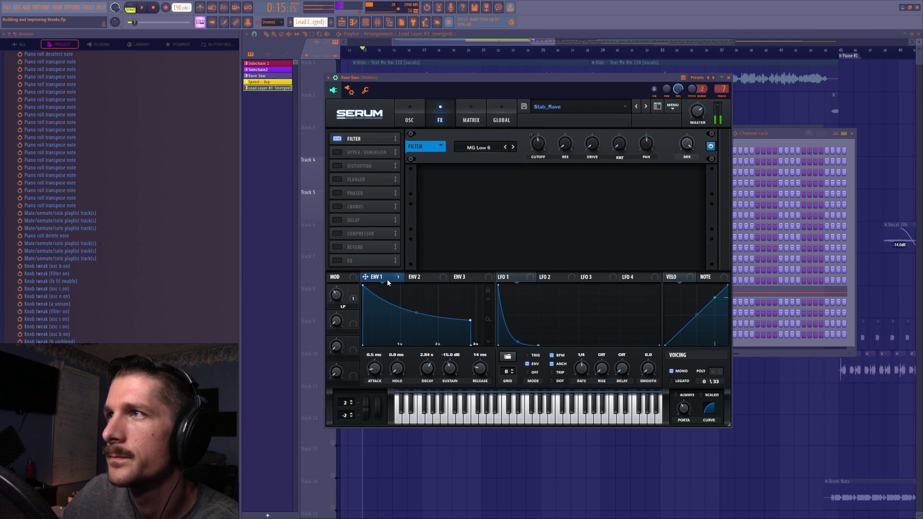
click(448, 42)
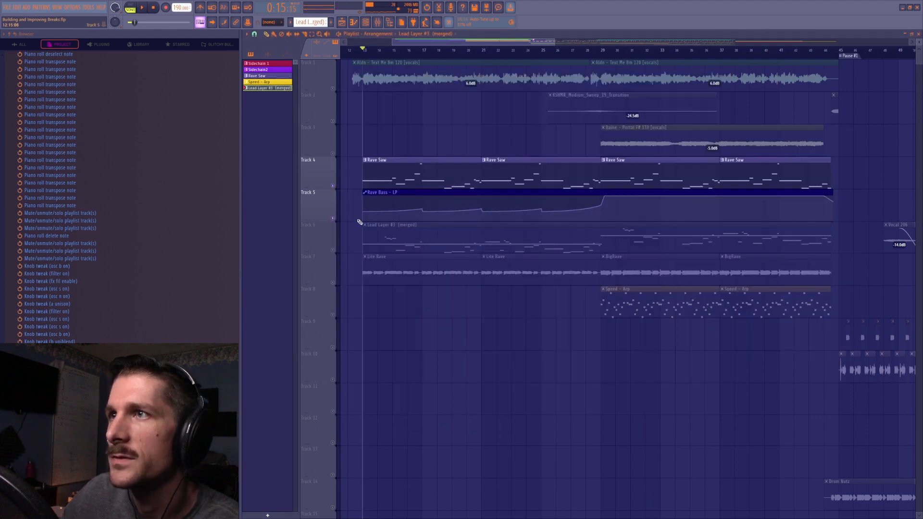
Reopen the Rave Bass channel, turn its LP macro up to 100%, and go back to the playlist
click(365, 22)
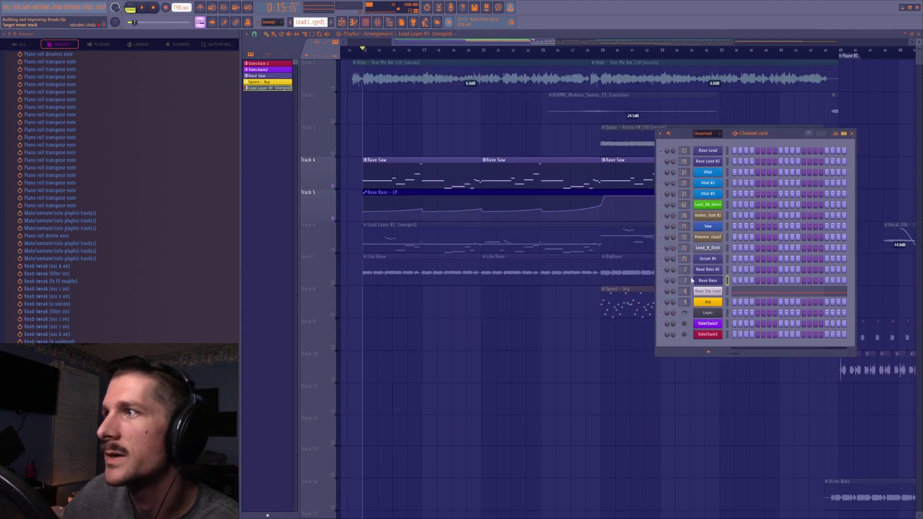
click(691, 283)
drag(341, 296, 359, 251)
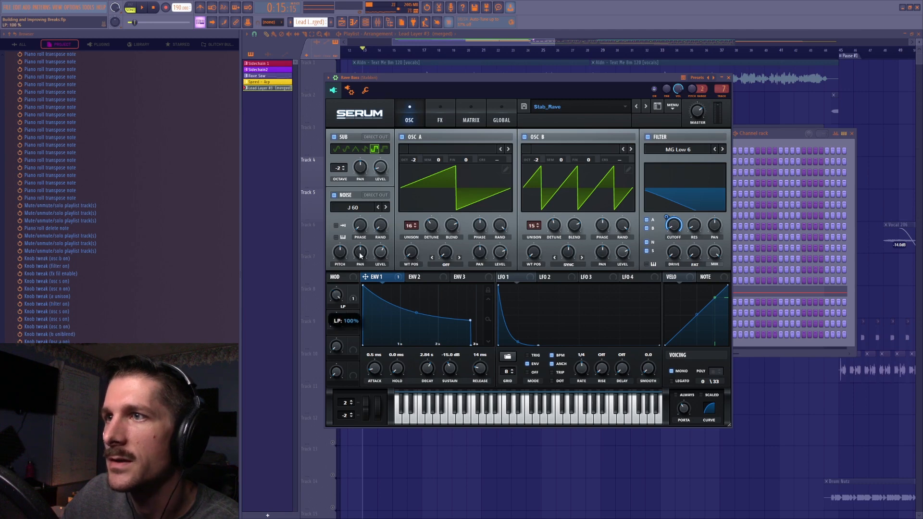
click(430, 43)
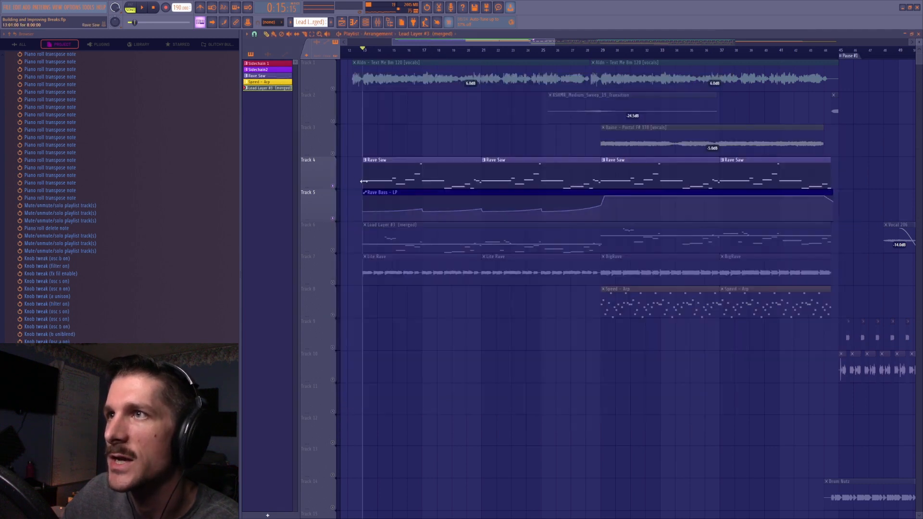
Unmute playlist tracks 1, 2 and 3 and play the opening of the break with the vocals
click(332, 87)
click(333, 121)
click(333, 153)
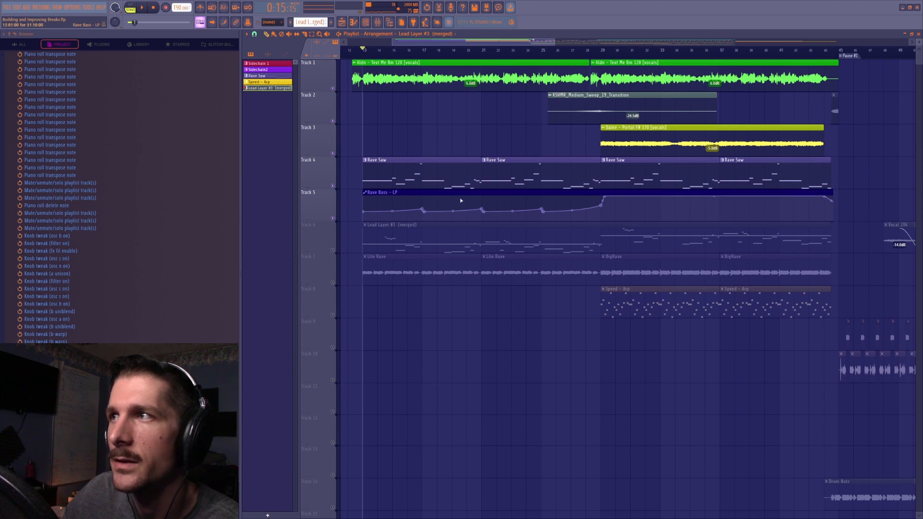
key(F6)
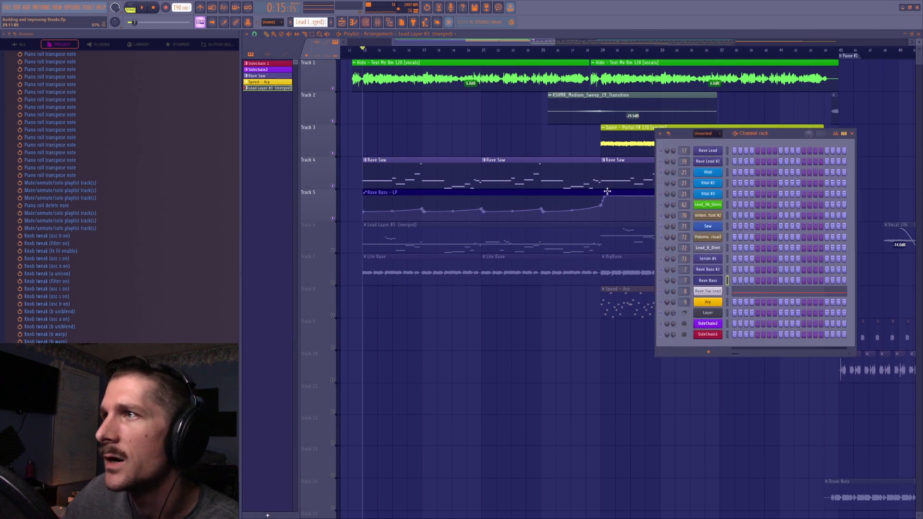
key(F6)
key(space)
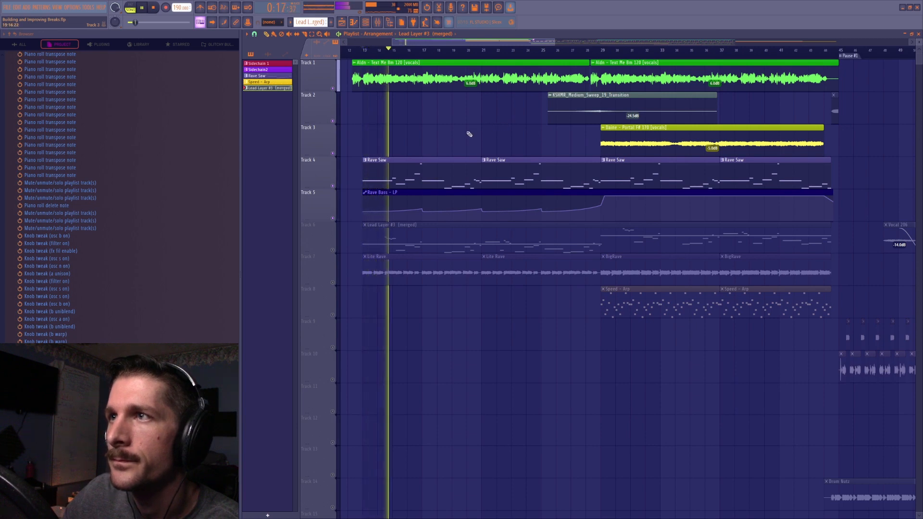
key(space)
Raise the opening section of the Rave Bass - LP automation to its maximum and play it against the vocals
drag(365, 212, 400, 199)
key(space)
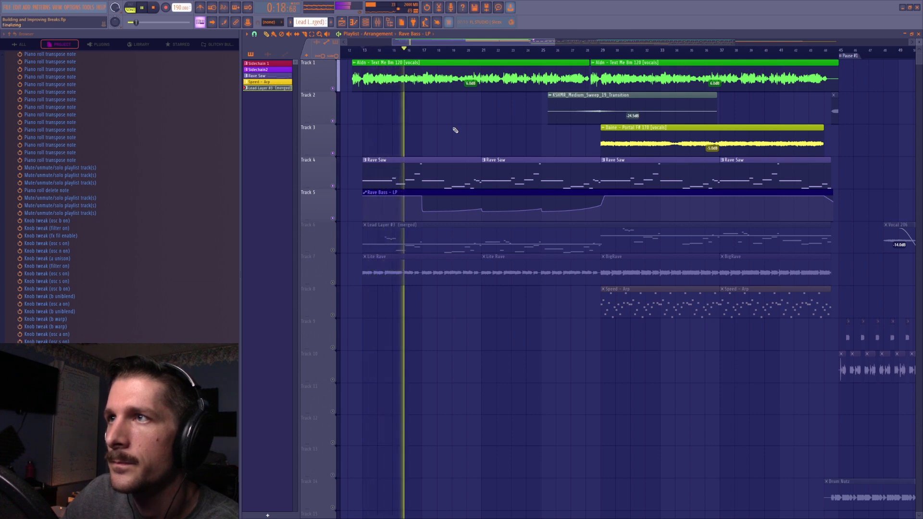
key(space)
Unmute the lead layer on track 6, undo the changes to the Rave Bass - LP automation, and play the break
click(333, 250)
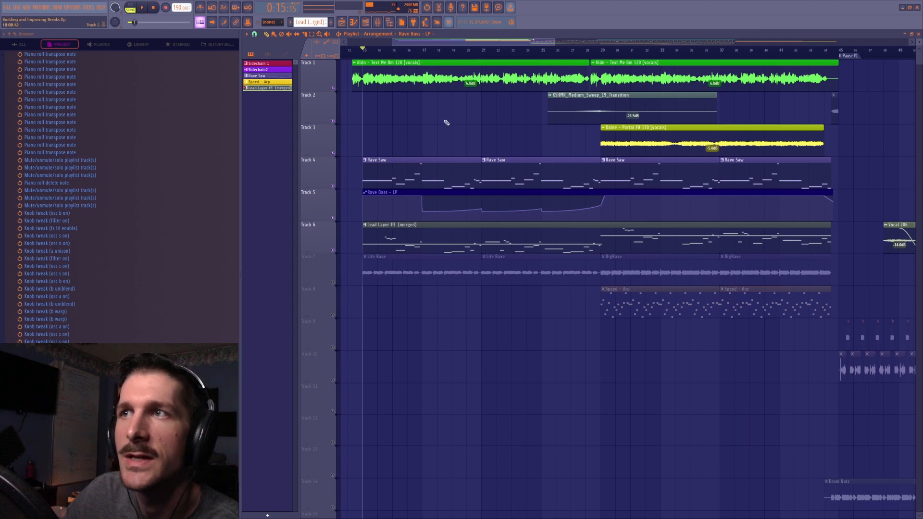
key(space)
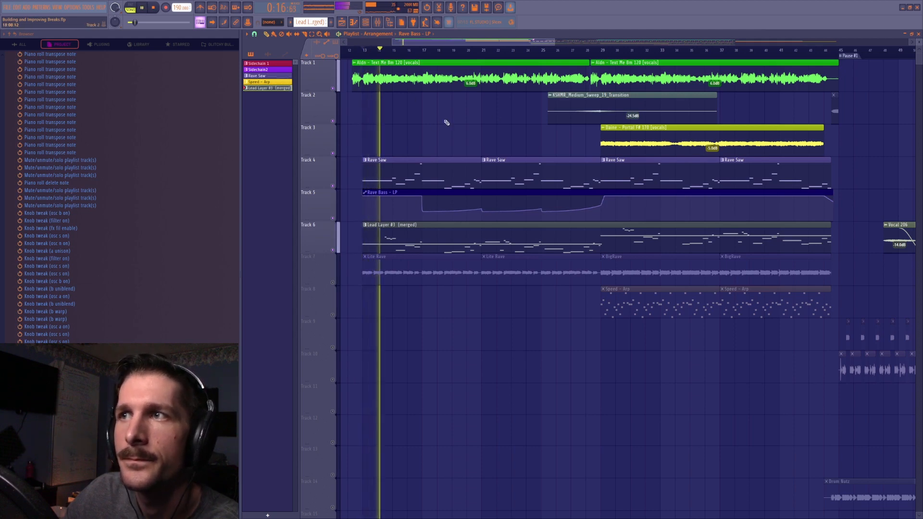
key(ctrl+z)
key(ctrl+z)
key(space)
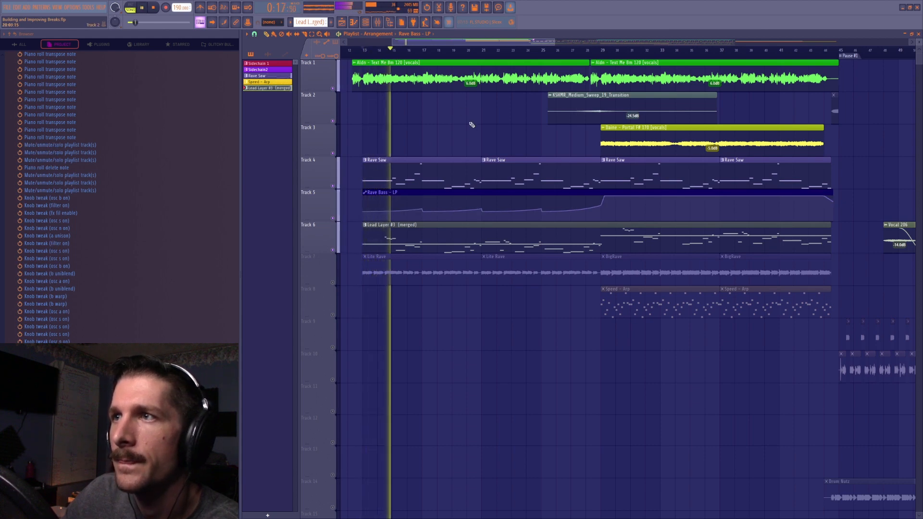
key(space)
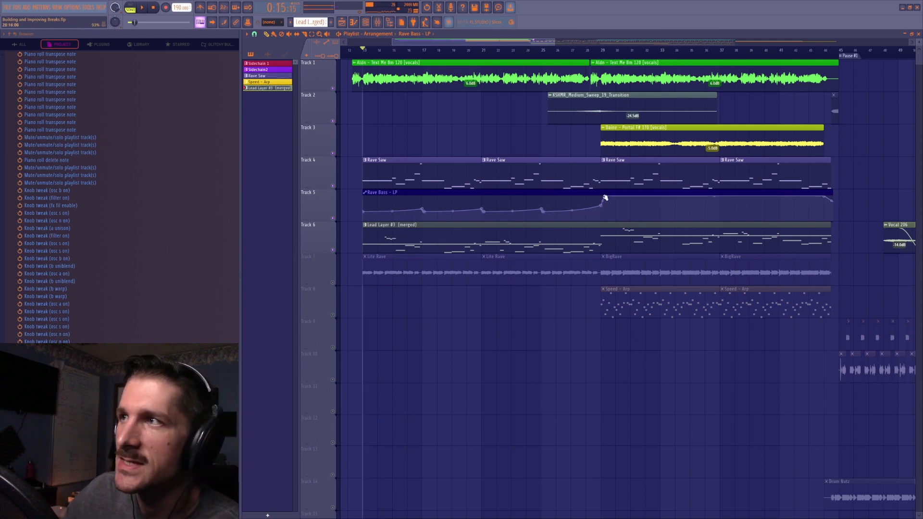
Isolate the Rave Saw and Rave Bass - LP automation tracks and play them from bar 14
mouse_move(456, 43)
mouse_down()
mouse_move(482, 42)
mouse_move(448, 55)
mouse_up()
scroll(447, 55, up, 4)
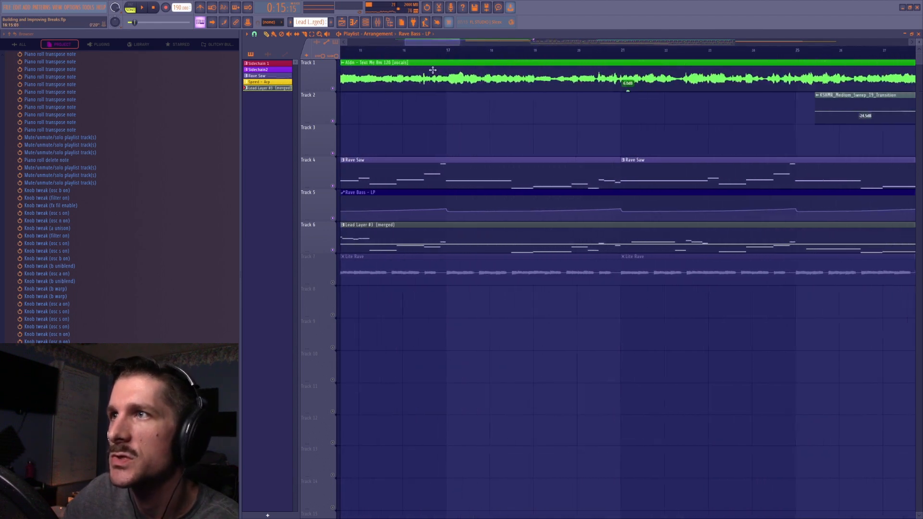
right_click(332, 186)
click(332, 218)
scroll(406, 53, down, 5)
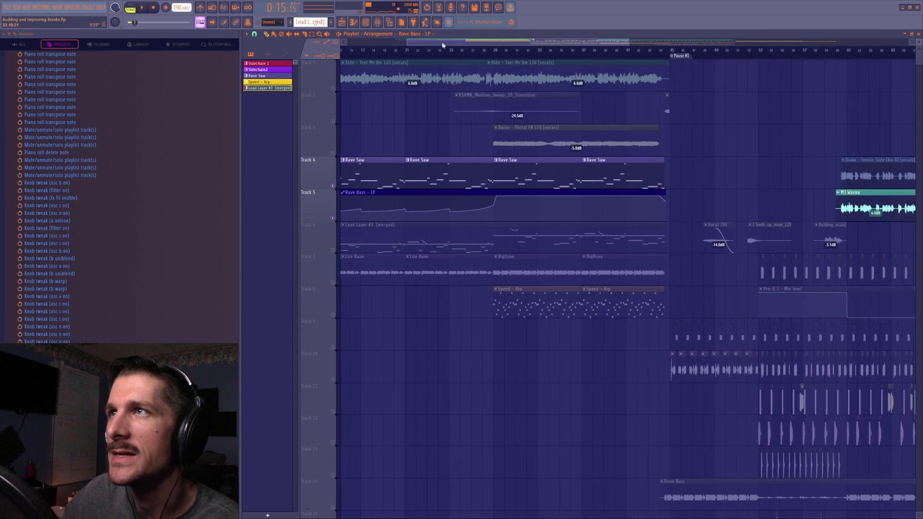
click(391, 51)
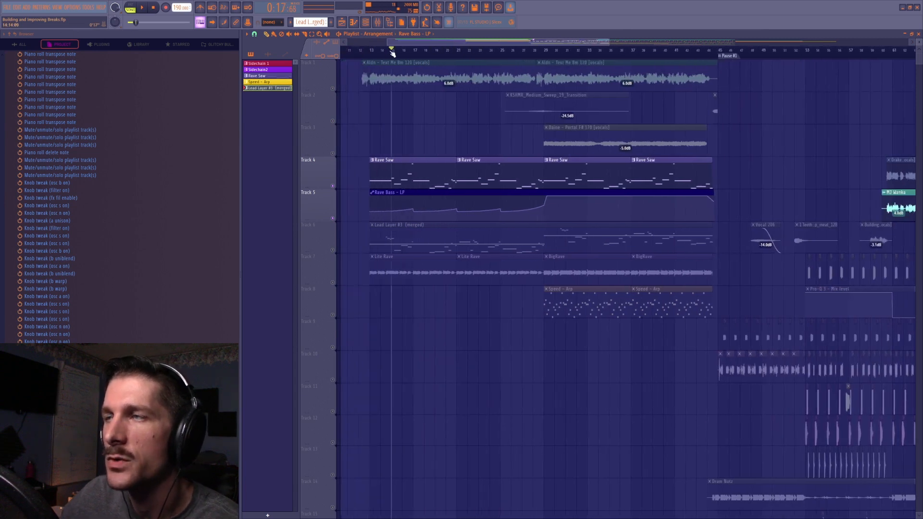
key(space)
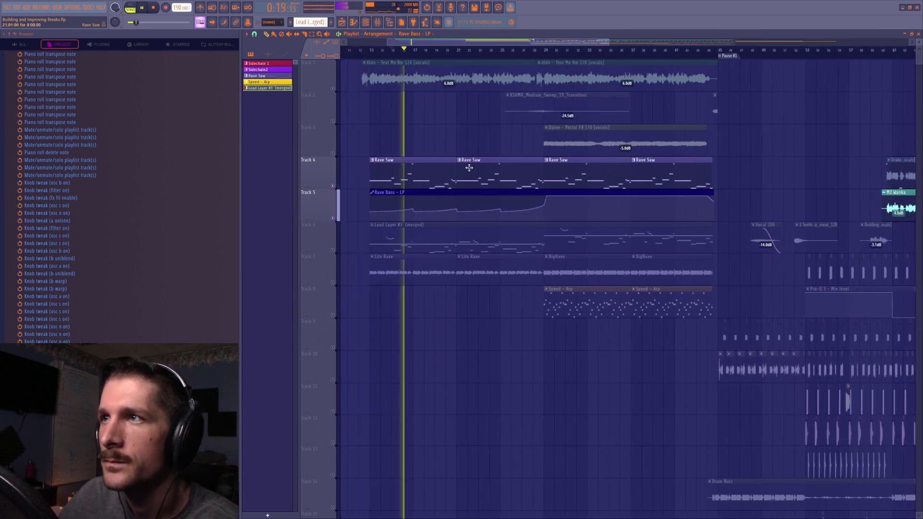
Unmute playlist tracks 1, 2, 3, 7 and 8 and play the break into the section starting at bar 29
key(space)
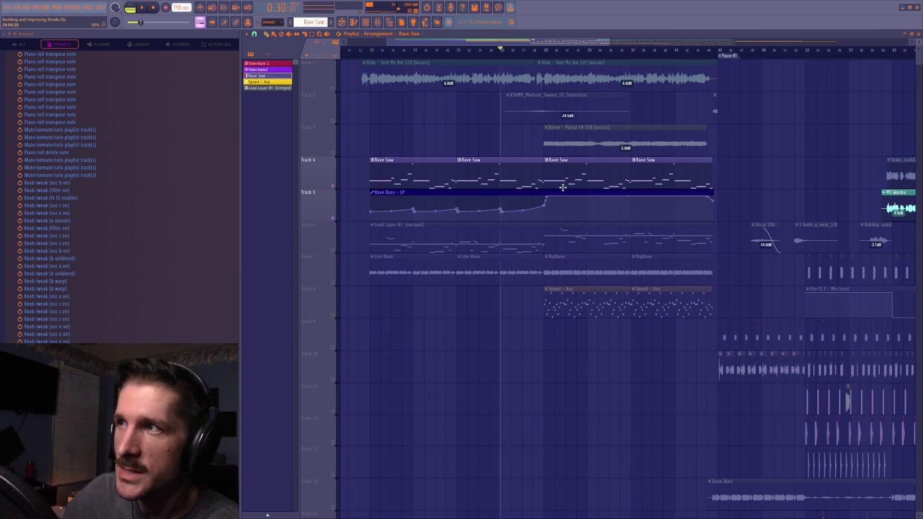
click(331, 120)
click(332, 88)
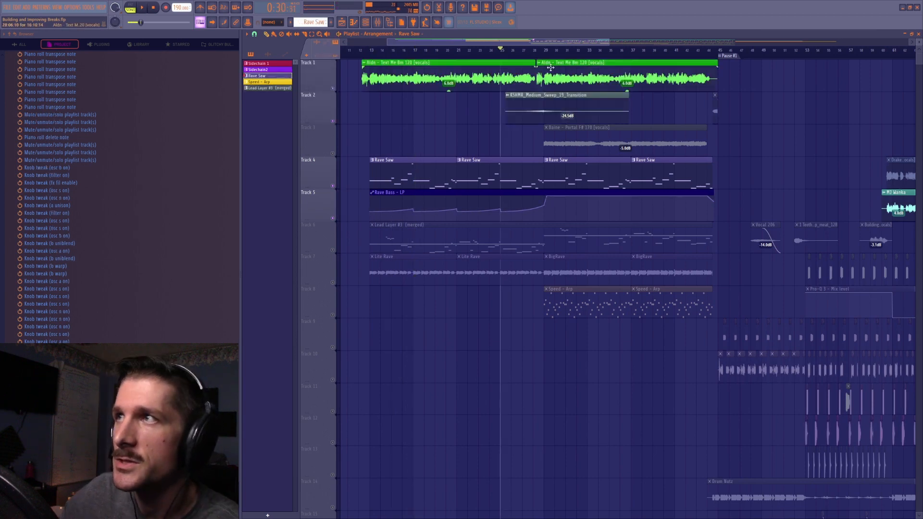
click(332, 153)
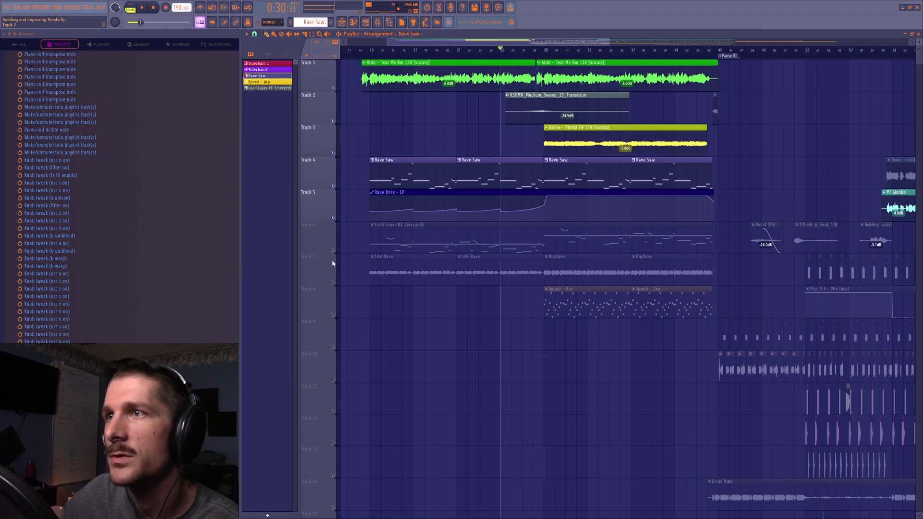
click(332, 282)
click(333, 315)
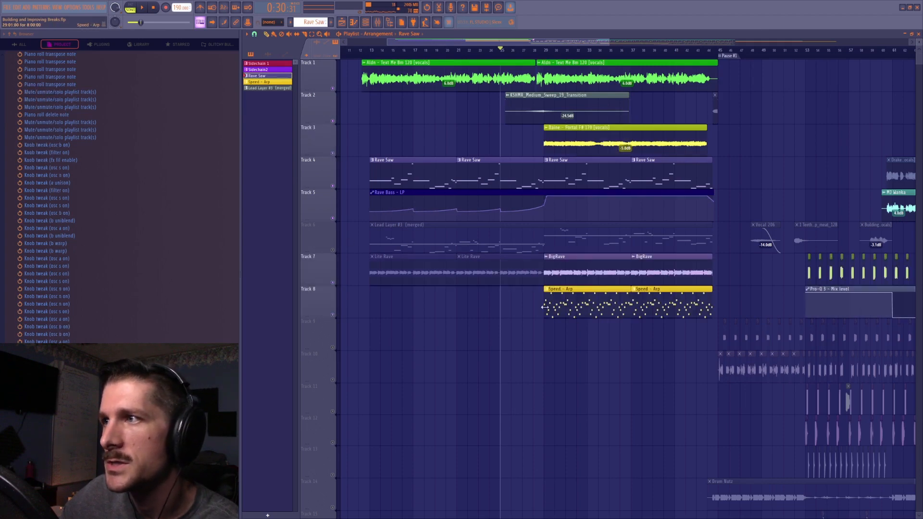
key(space)
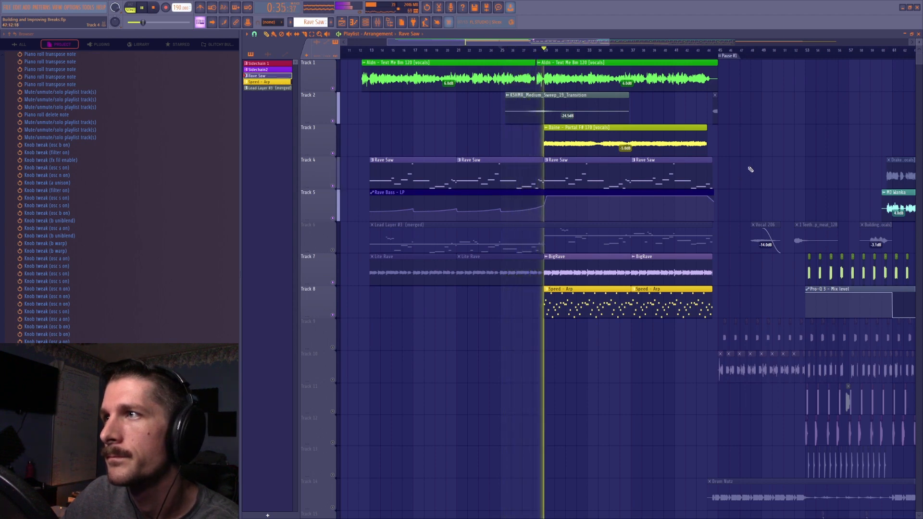
key(space)
Solo the lead layer on track 6 and play it from bar 13 with the Rave Top Lead patch open in Serum
ctrl+click(332, 249)
click(369, 51)
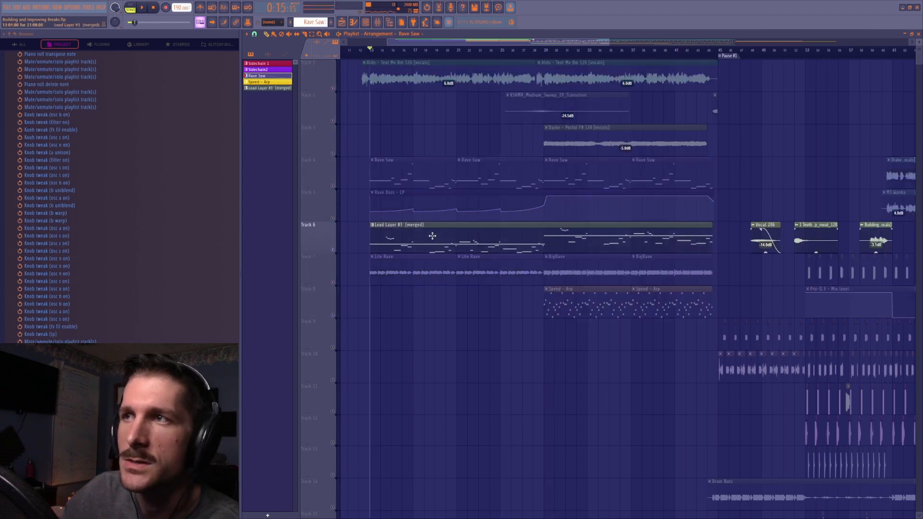
key(F6)
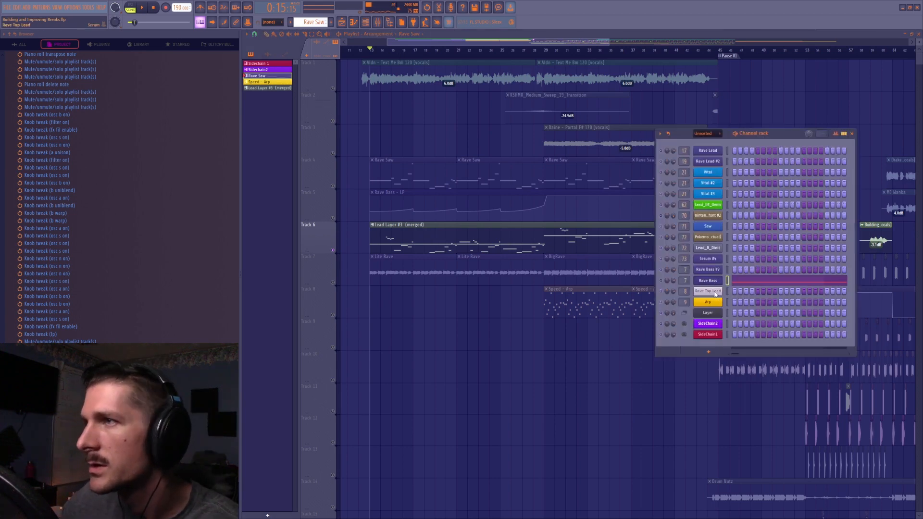
click(714, 292)
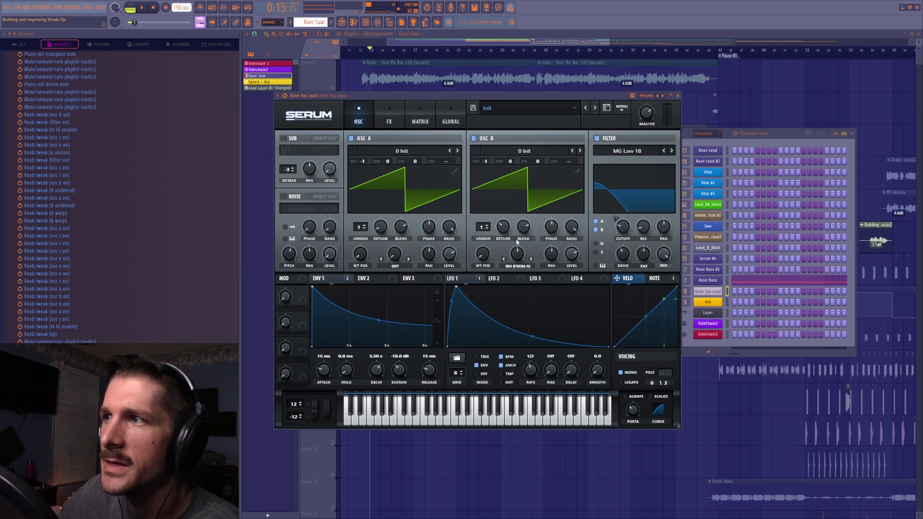
key(space)
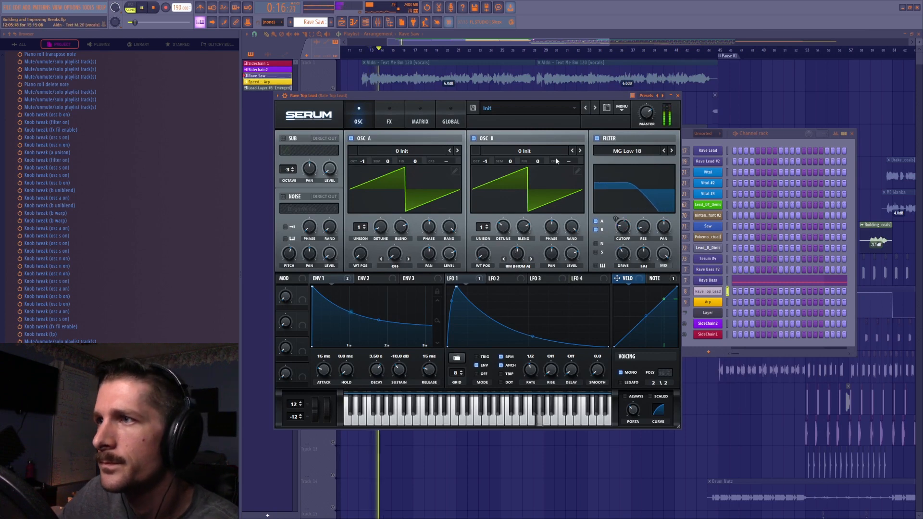
key(space)
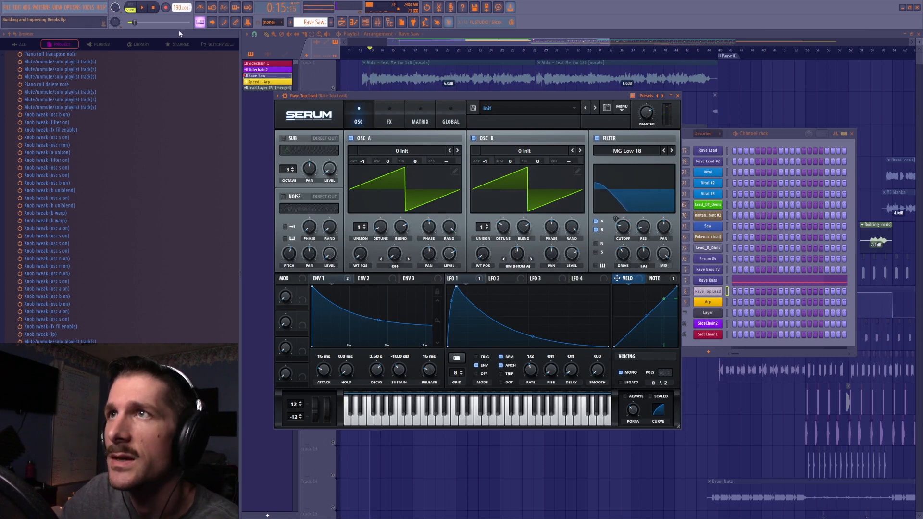
Show the Rave Top Lead mixer insert and switch off the patch's filter and chorus
click(377, 21)
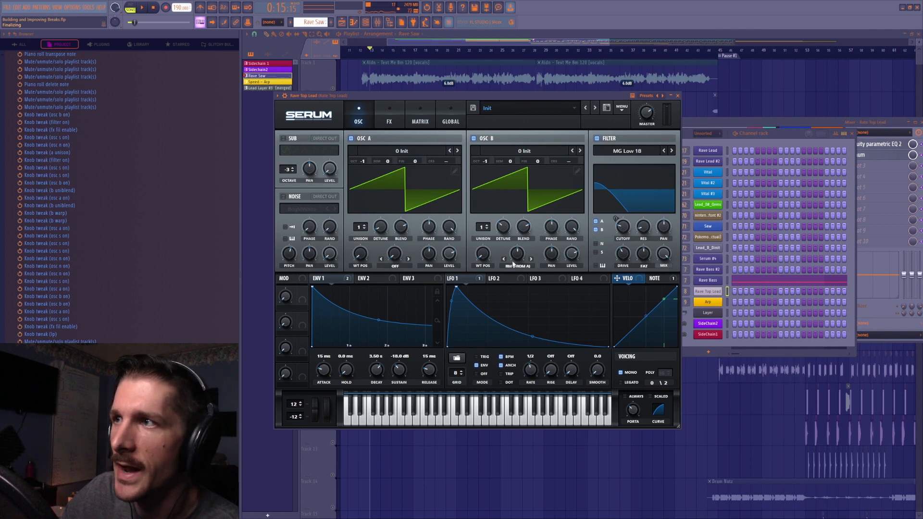
click(597, 138)
click(389, 121)
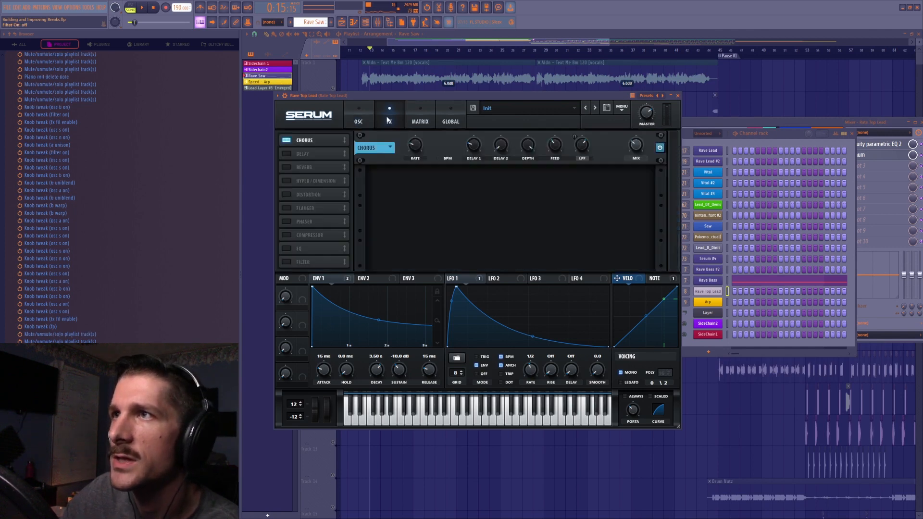
click(310, 140)
click(358, 119)
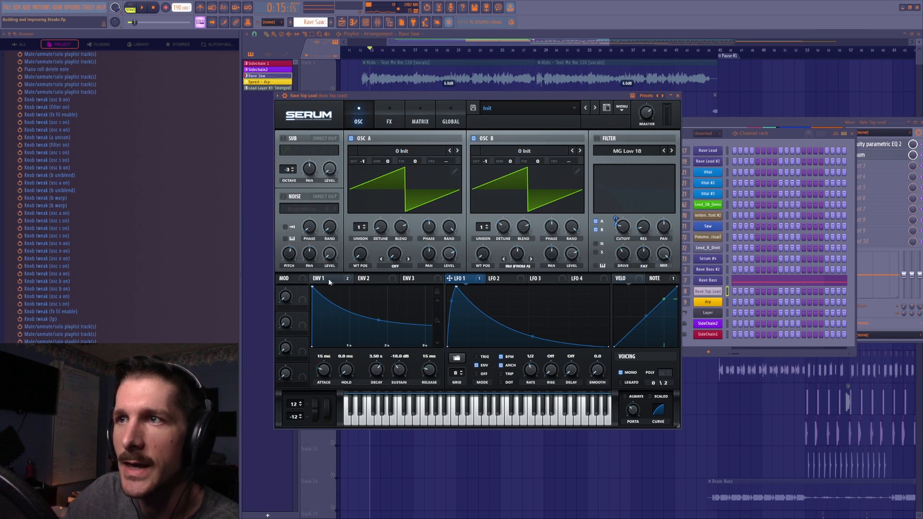
Turn the Rave Top Lead filter back on and bypass all destinations of Env 1
click(597, 139)
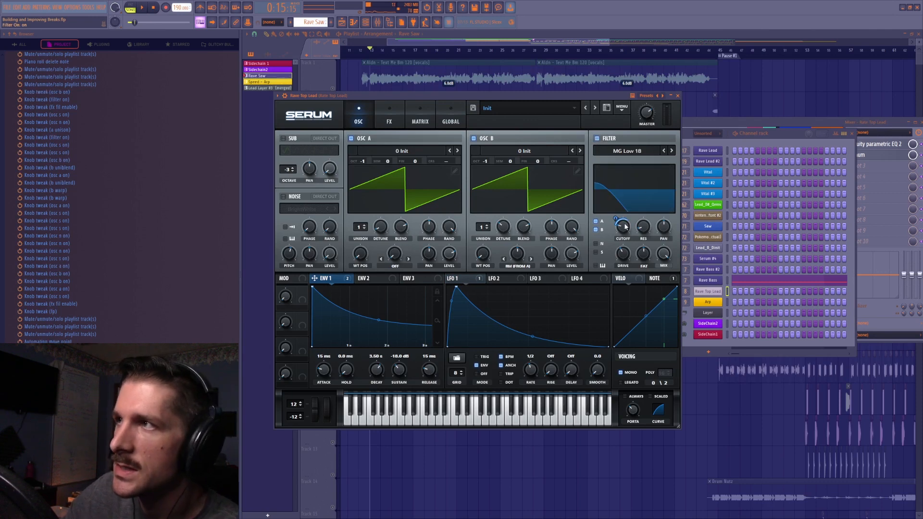
key(space)
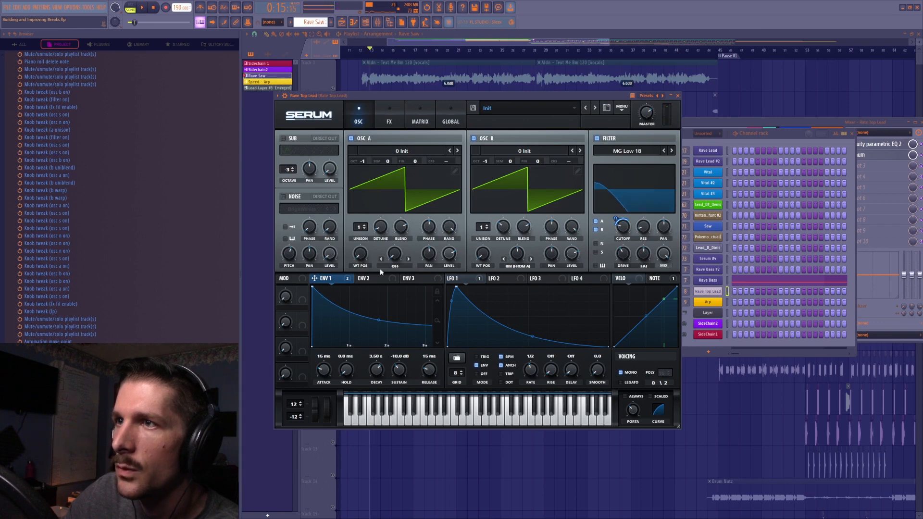
right_click(325, 278)
click(355, 305)
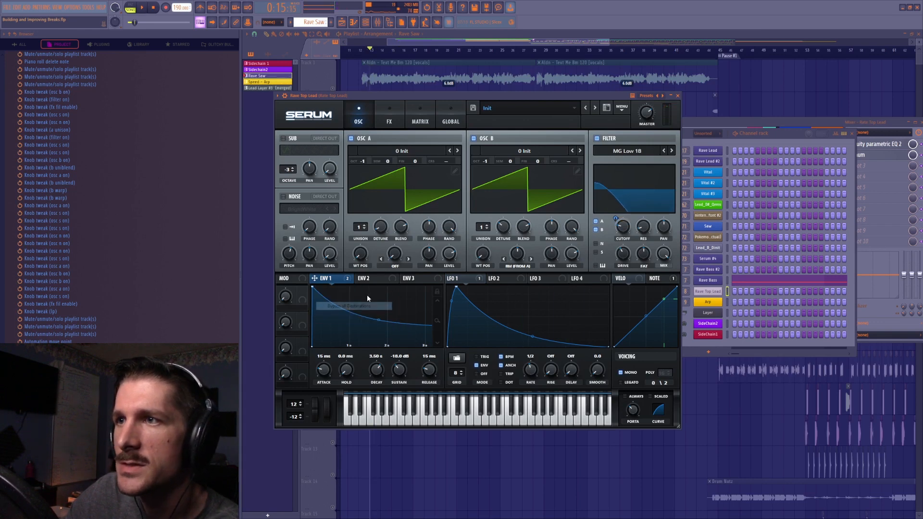
Toggle the LFO 1 and Env 1 modulation bypasses to compare their effect on the filter cutoff
right_click(480, 279)
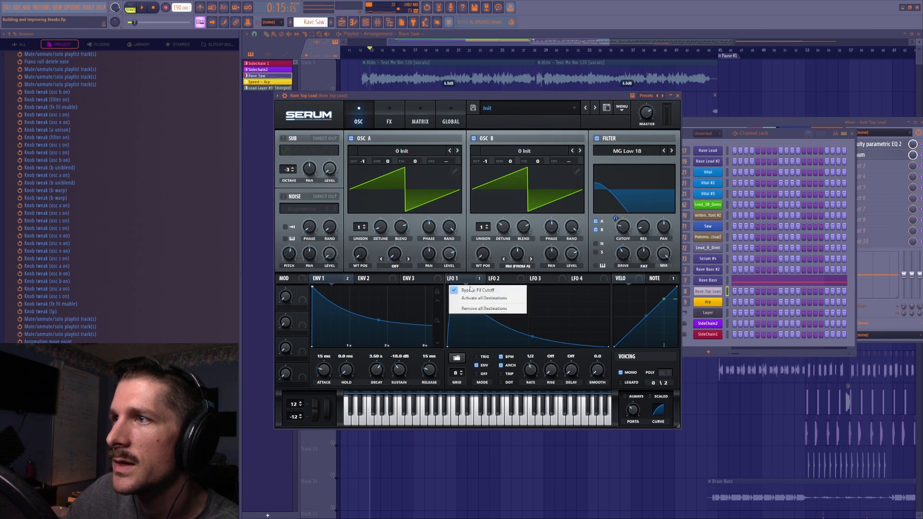
click(475, 291)
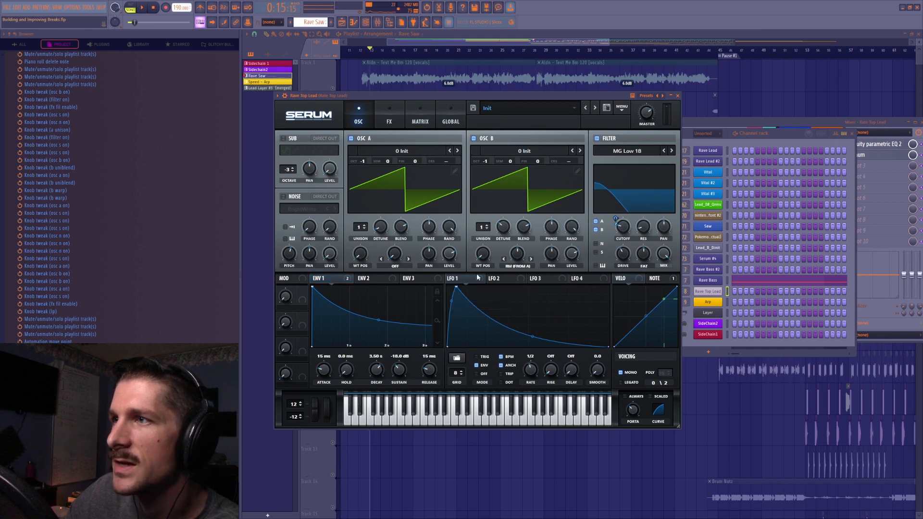
right_click(323, 282)
click(343, 299)
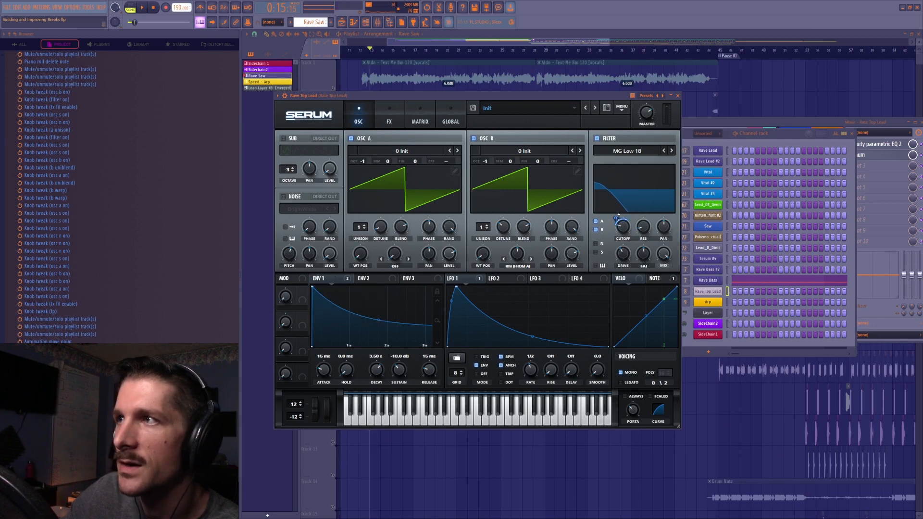
right_click(452, 283)
click(463, 290)
right_click(463, 283)
click(476, 291)
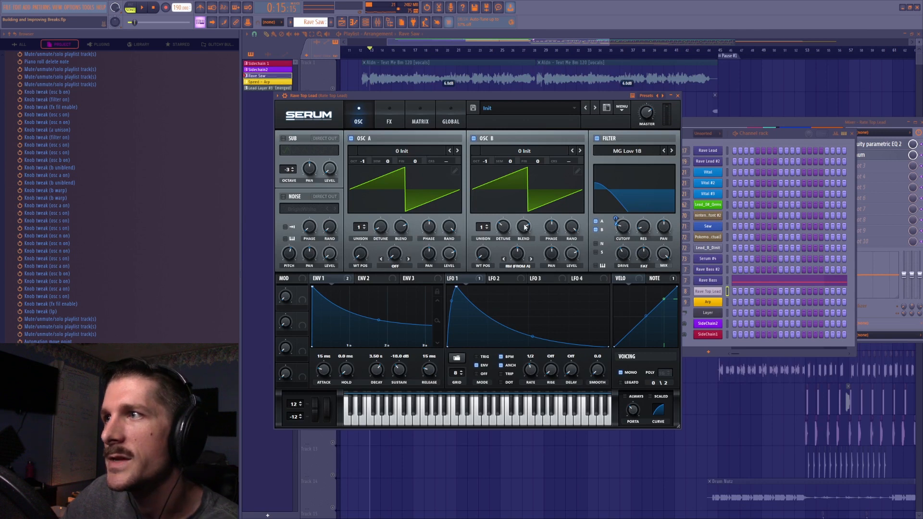
Switch Osc A off and back on, and turn off the filter
click(352, 139)
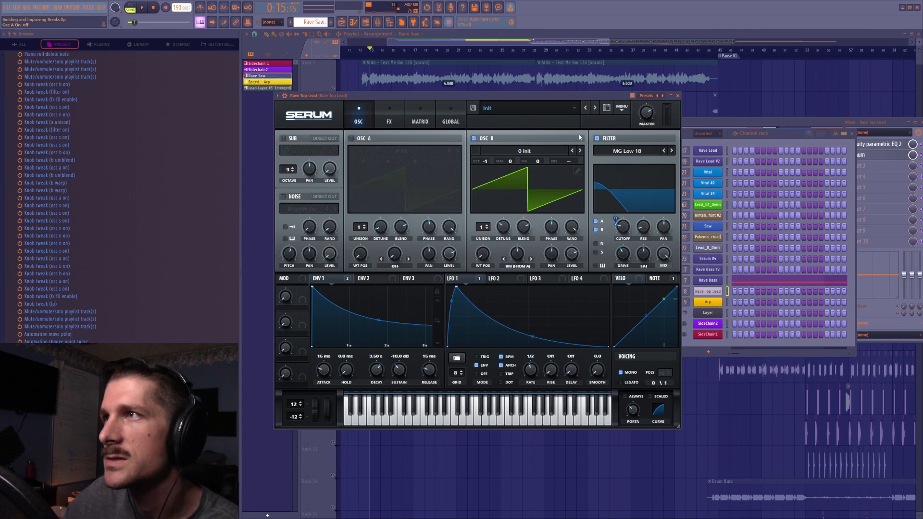
click(600, 138)
click(354, 138)
Try different RM (From A) warp amounts on Osc B while playing the lead, and undo the knob tweaks
key(space)
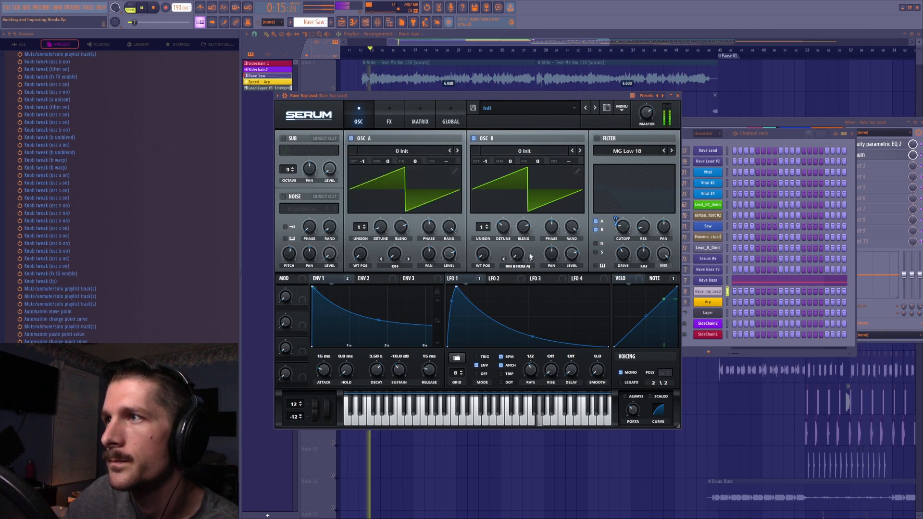
key(space)
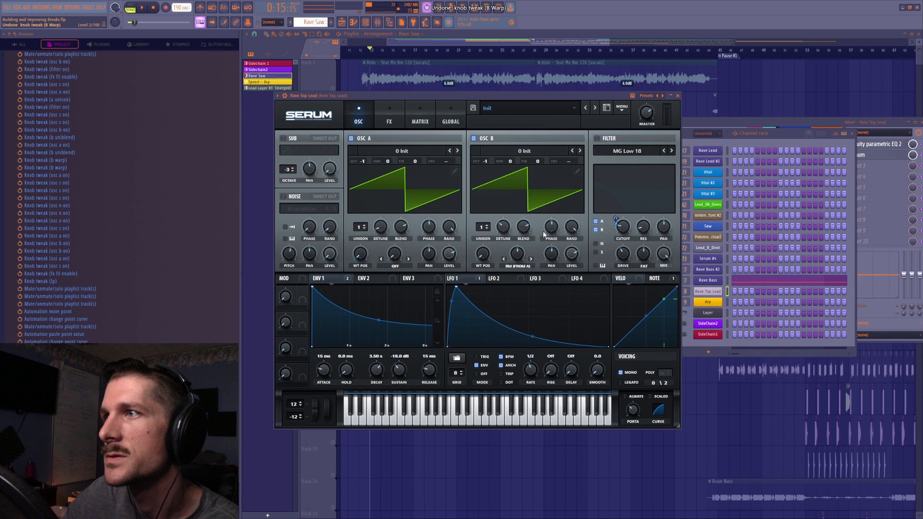
key(space)
key(space)
key(space)
key(space)
key(space)
key(space)
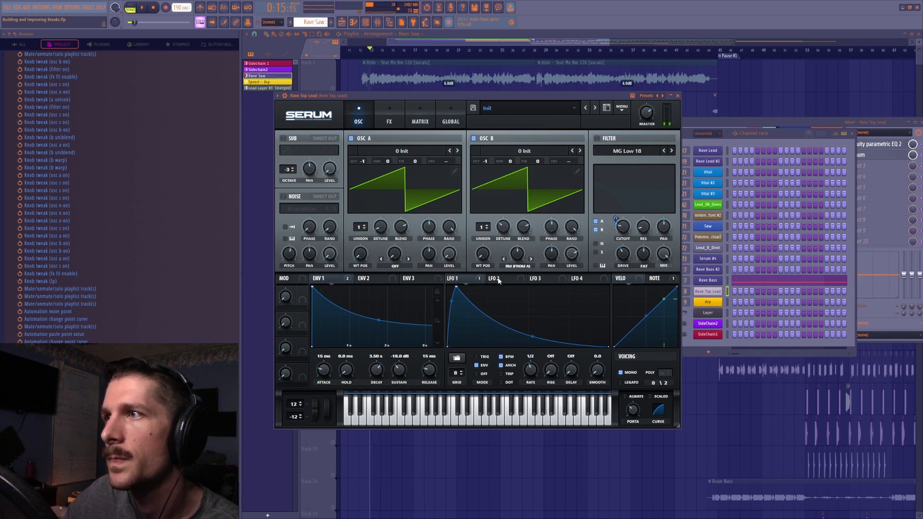
key(space)
key(space)
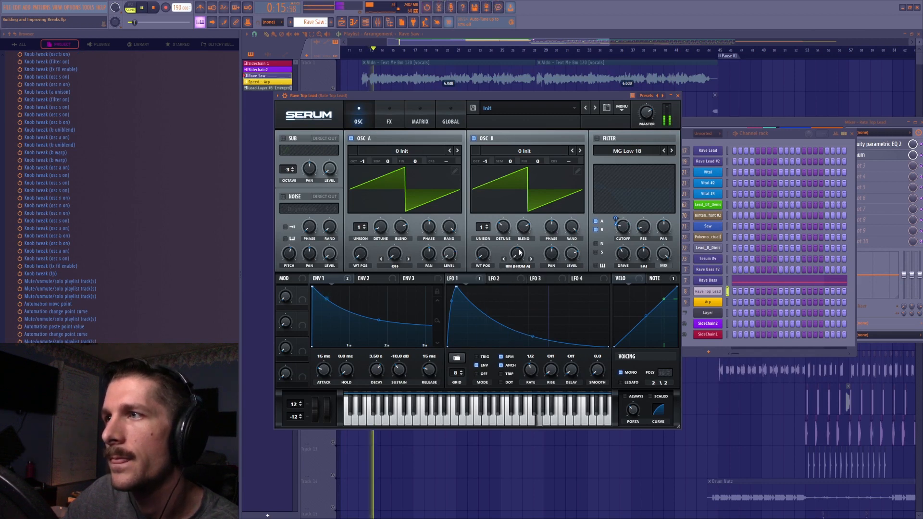
key(ctrl+z)
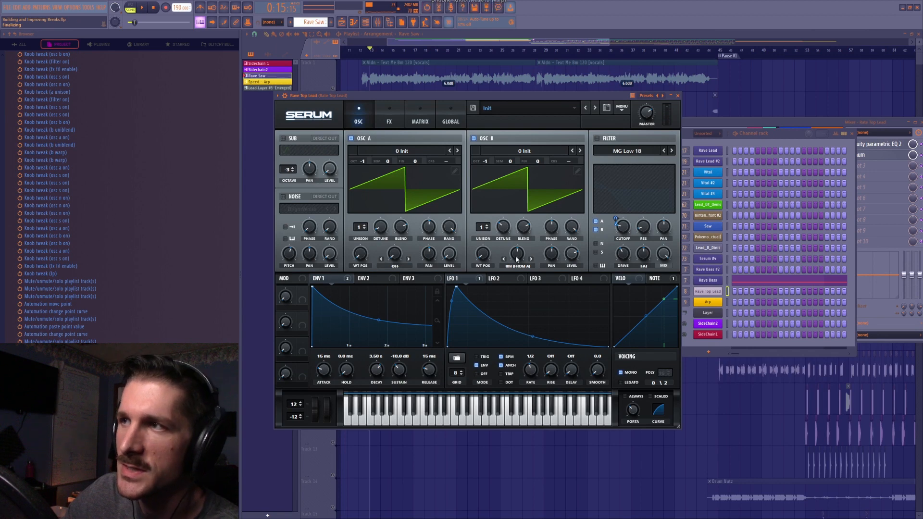
key(space)
key(space)
key(space)
key(space)
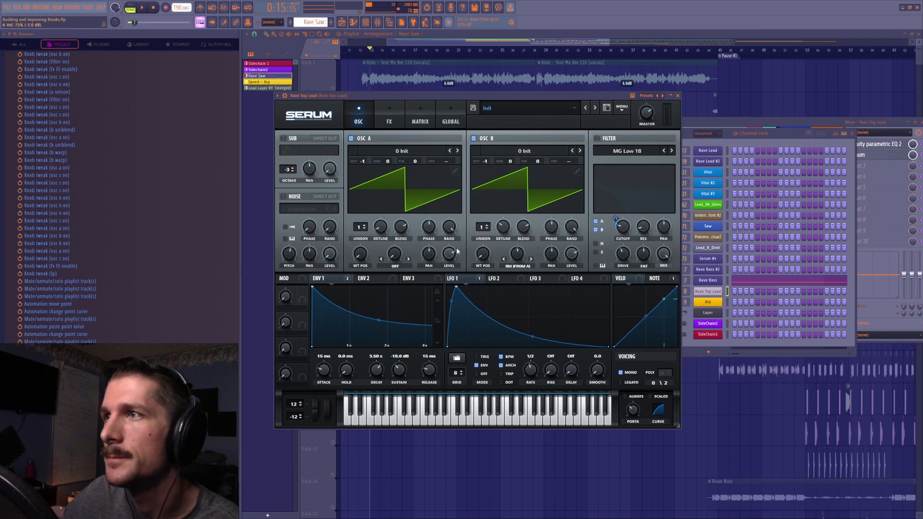
Turn the filter and chorus back on and reactivate Env 1's modulation of the chorus filter
click(596, 138)
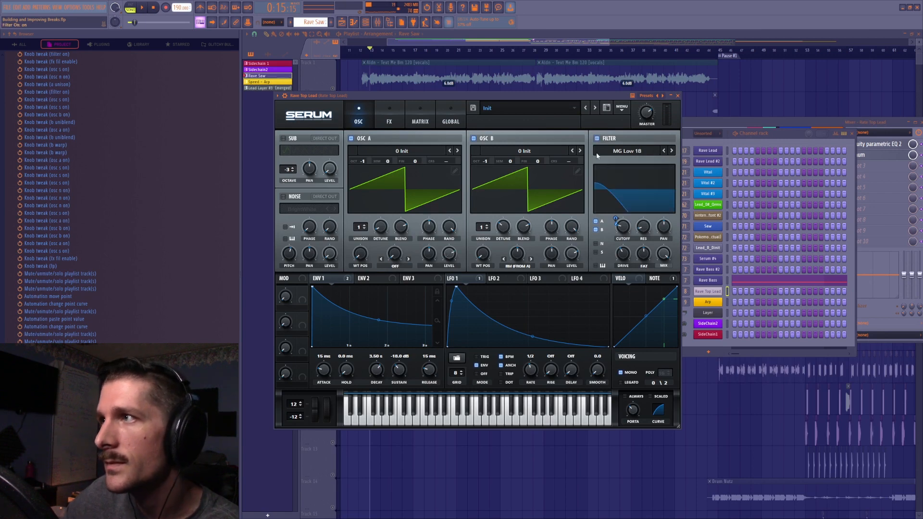
click(388, 123)
click(287, 140)
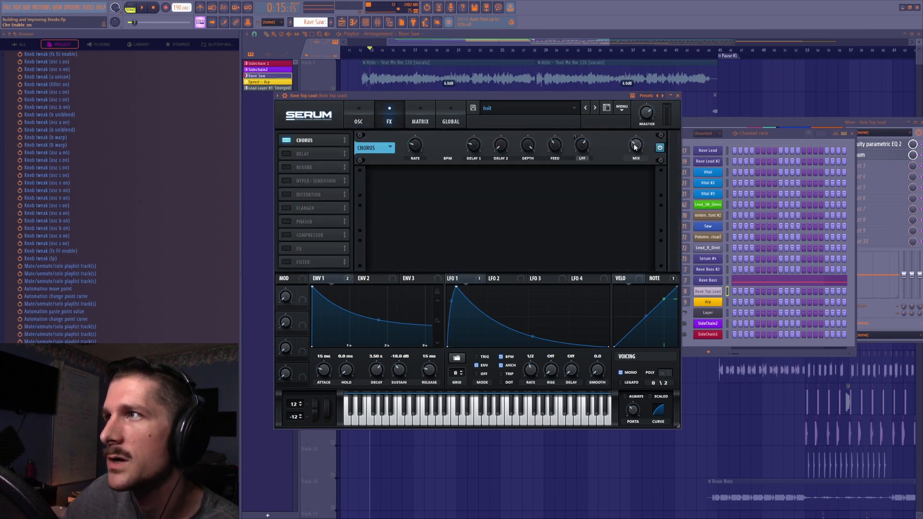
right_click(322, 279)
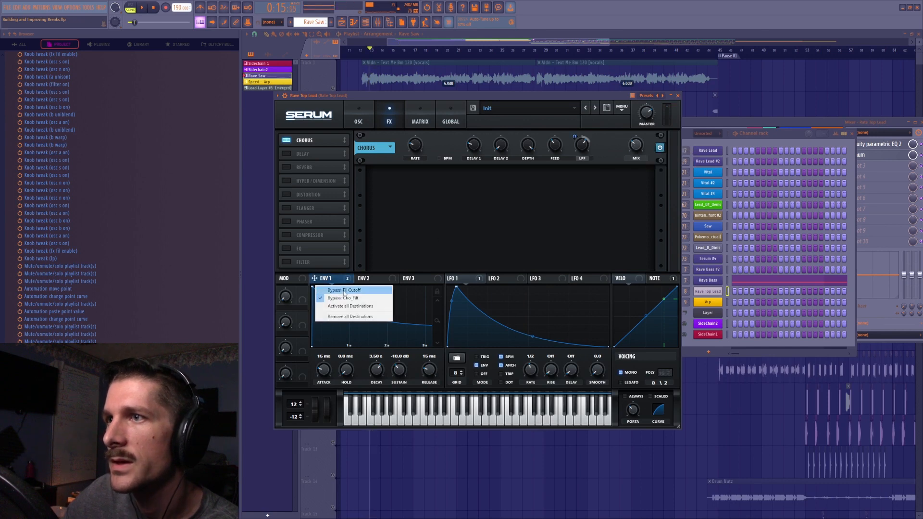
click(345, 298)
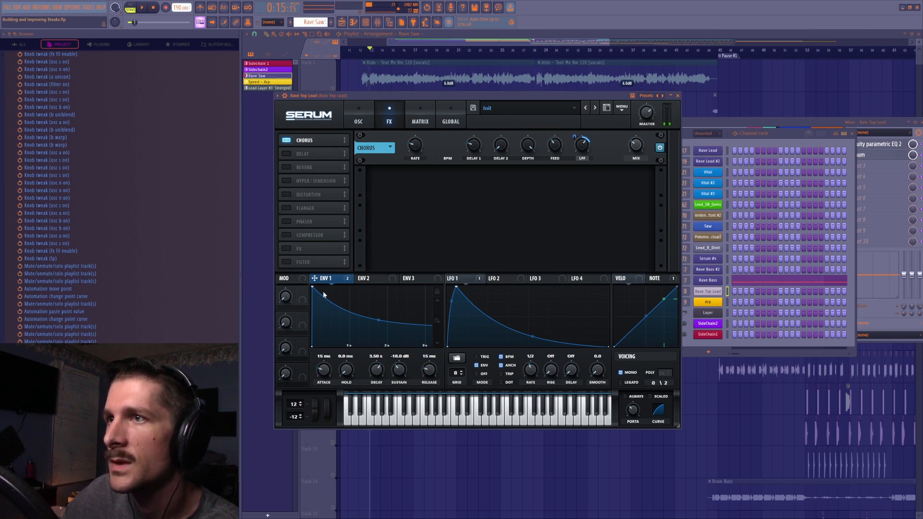
Compare the playing lead with Env 1's filter cutoff and chorus filter modulation bypassed and active
right_click(321, 279)
click(340, 291)
right_click(339, 278)
click(340, 298)
right_click(339, 279)
click(340, 290)
right_click(339, 279)
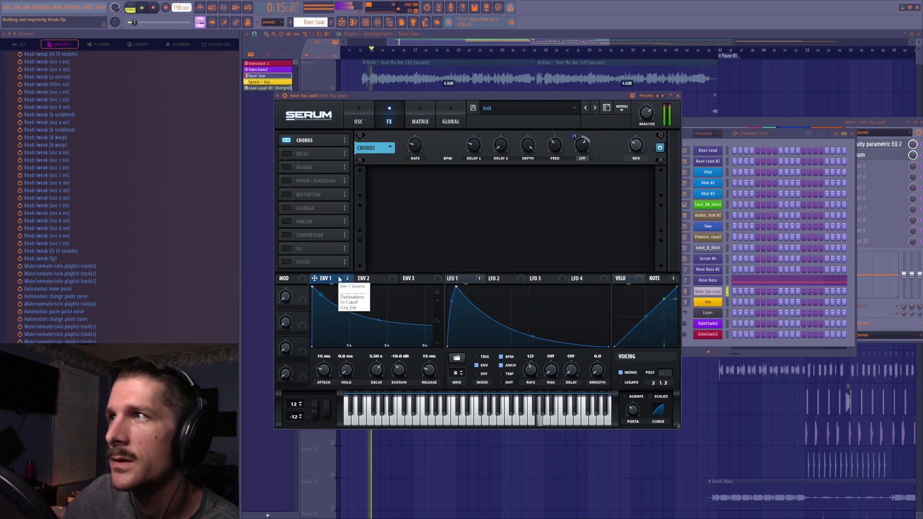
click(349, 297)
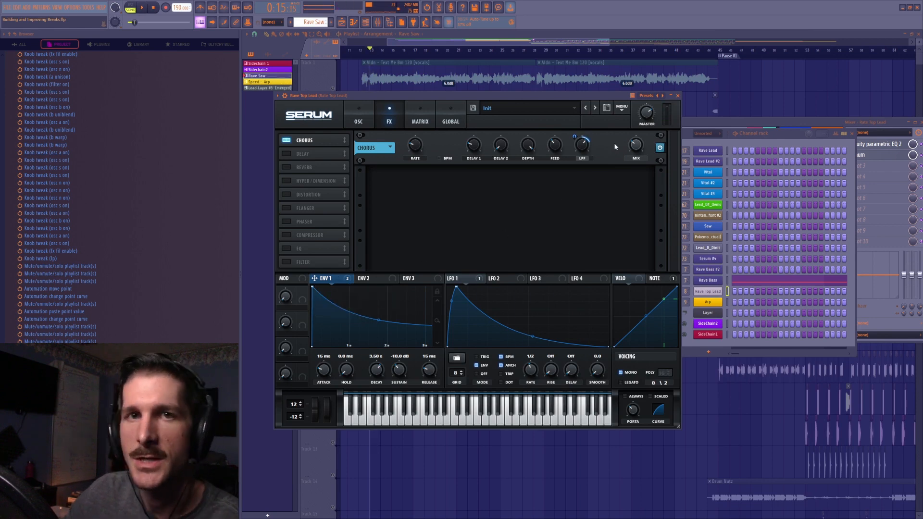
Open Fruity parametric EQ 2 on the Rave Top Lead mixer insert and examine its purple low-end band
click(377, 22)
drag(788, 125, 725, 121)
click(830, 140)
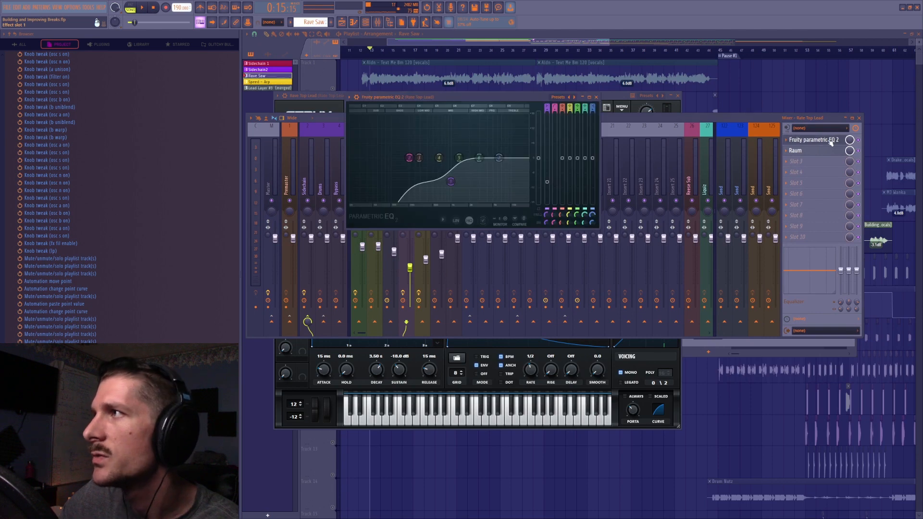
right_click(451, 182)
mouse_move(451, 182)
mouse_down()
mouse_move(434, 156)
mouse_move(451, 185)
mouse_up()
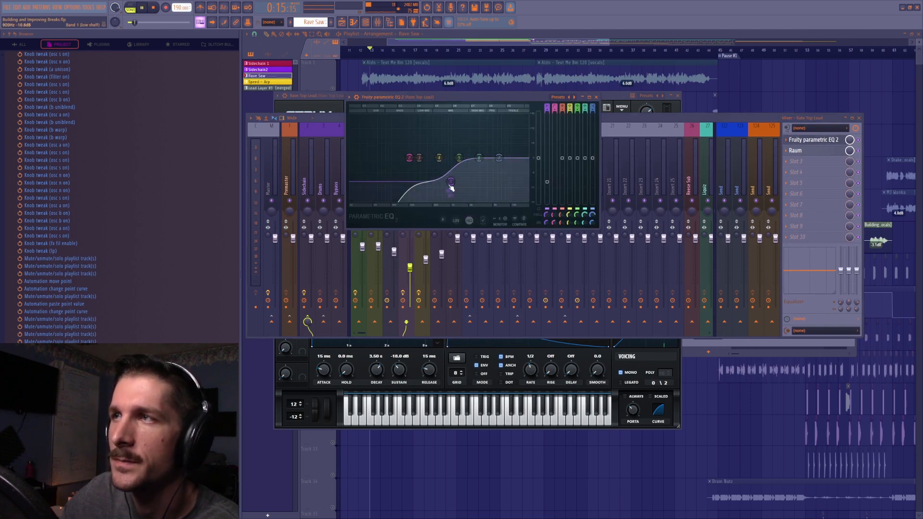
Toggle Raum on the Rave Top Lead insert and play the lead while viewing its spectrum in Fruity parametric EQ 2
click(858, 151)
click(820, 140)
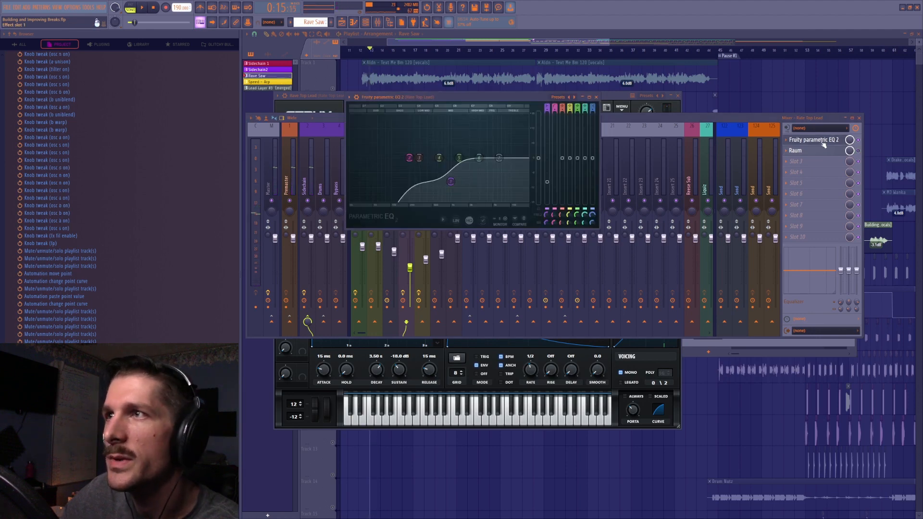
key(space)
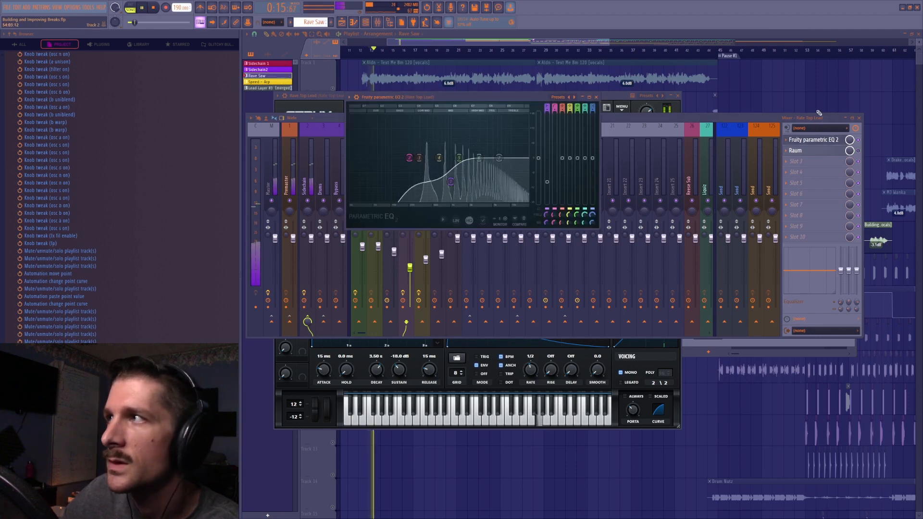
key(space)
Unmute the Rave Saw and Rave Bass - LP tracks (tracks 4 and 5) and play the bass together with the lead
right_click(801, 97)
click(331, 216)
click(332, 185)
key(space)
key(space)
key(F9)
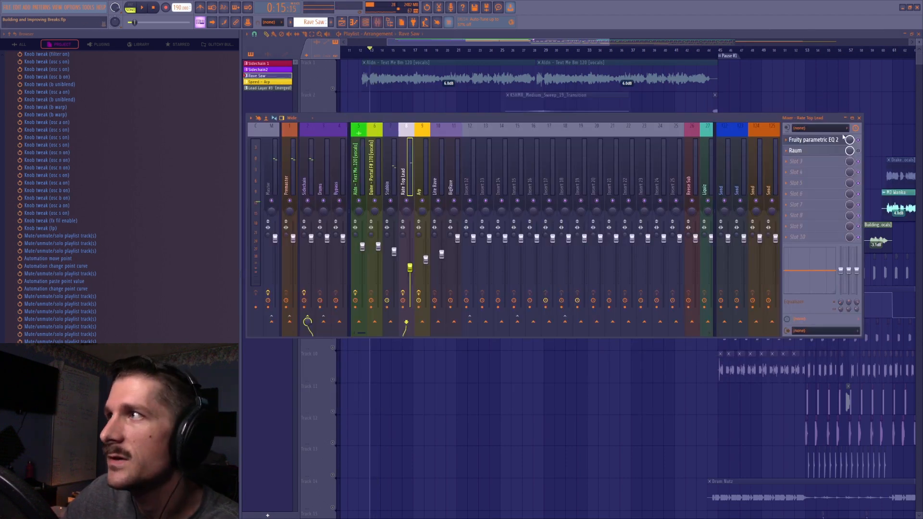
key(space)
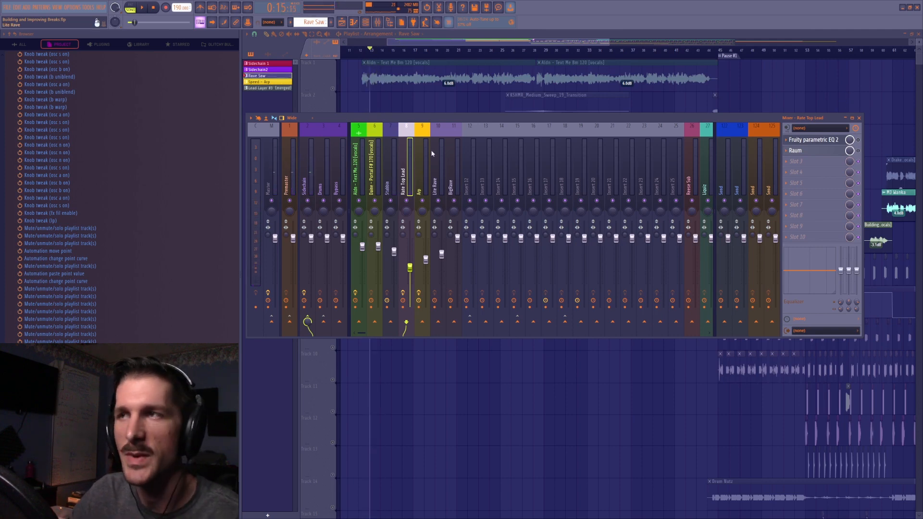
Compare the bass insert with the Rave Top Lead insert in the mixer and reopen the lead's Fruity parametric EQ 2
click(390, 184)
click(402, 179)
click(391, 179)
click(406, 178)
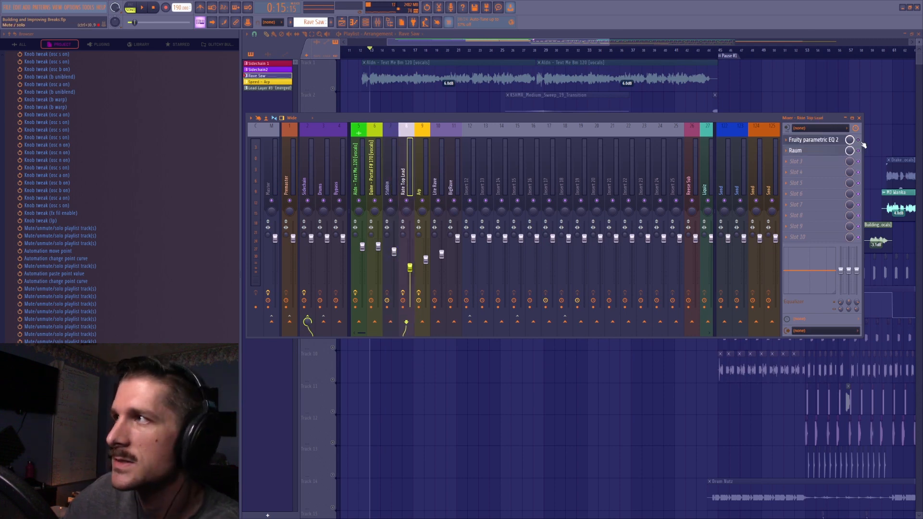
click(834, 140)
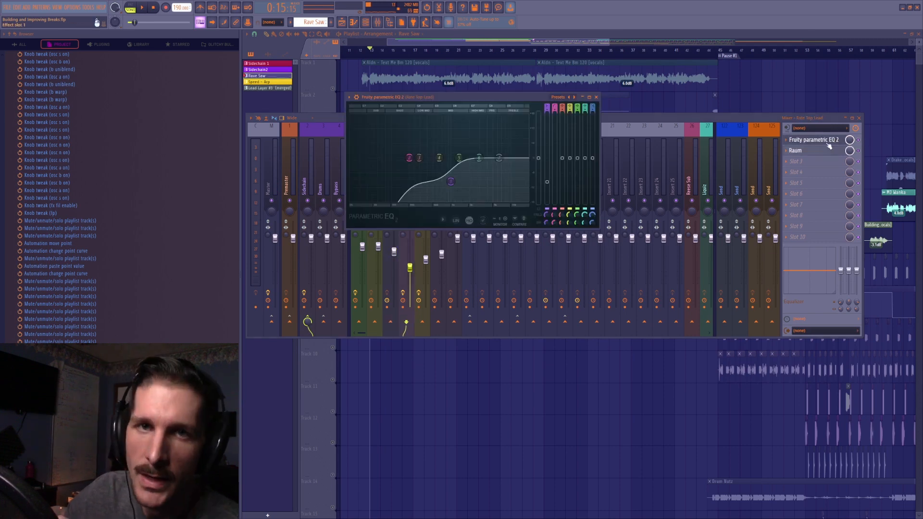
Play the bass and lead with the Rave Top Lead's EQ active and bypassed, and examine the EQ's low shelf band 7
key(space)
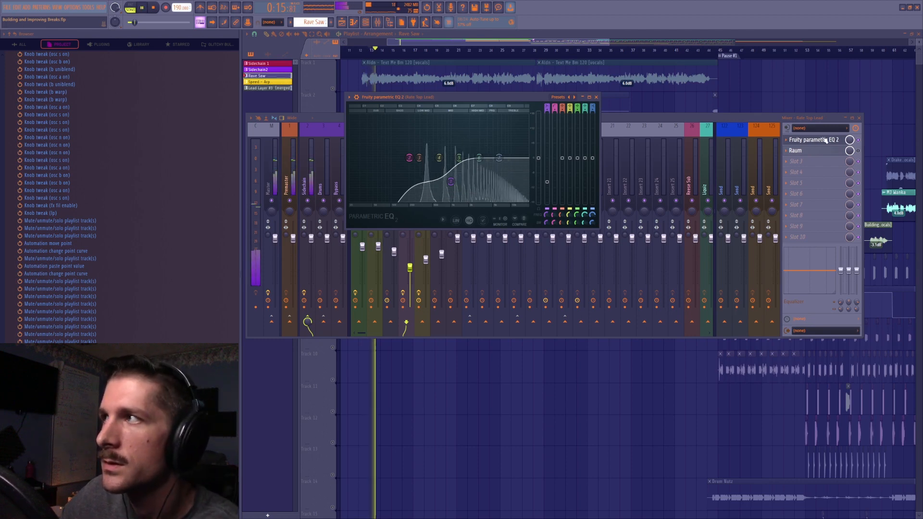
click(859, 140)
key(space)
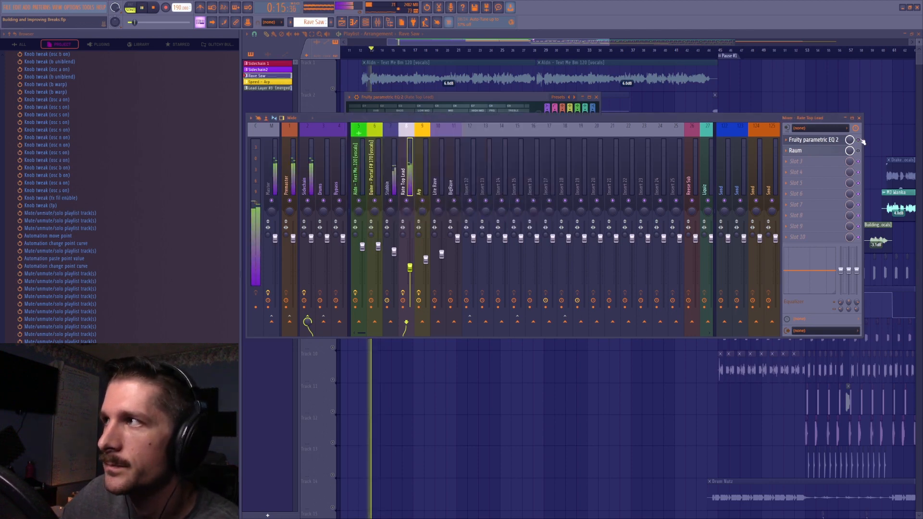
key(space)
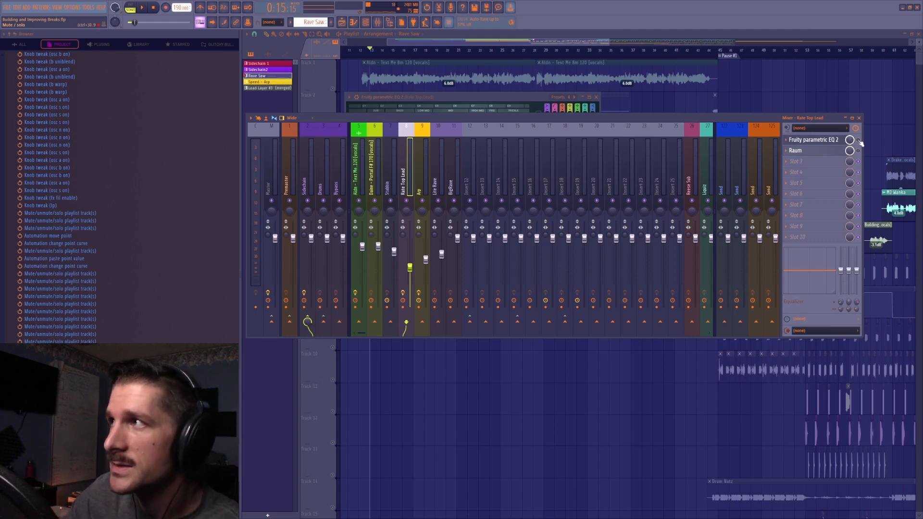
click(828, 140)
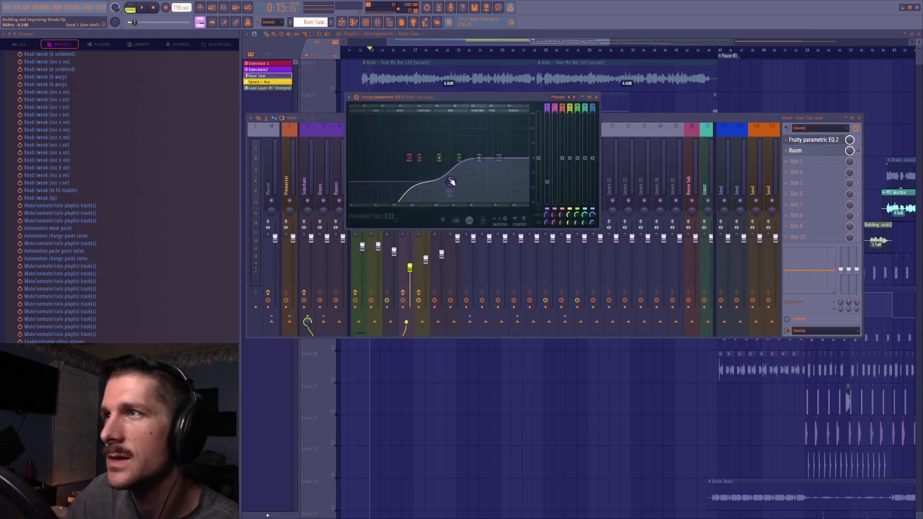
click(862, 153)
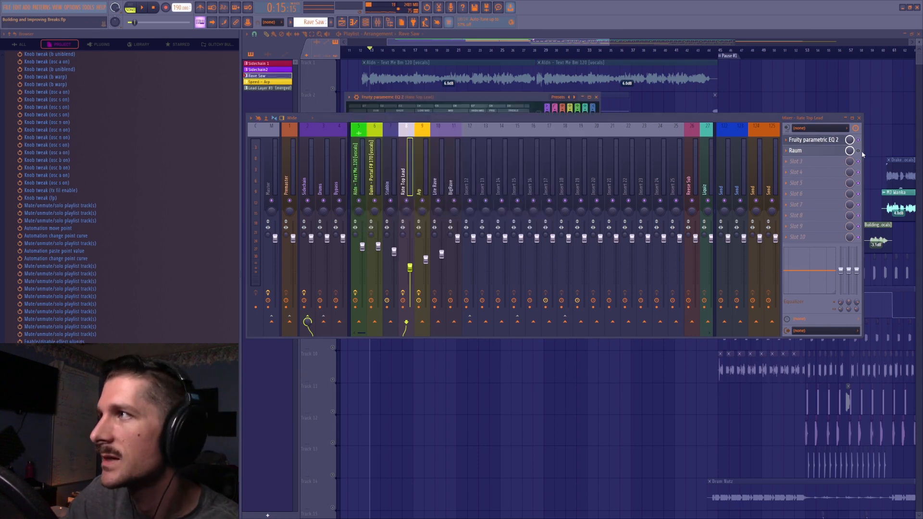
Mute tracks 4 and 5 in the playlist and examine the Raum reverb settings on the Rave Top Lead insert
click(830, 152)
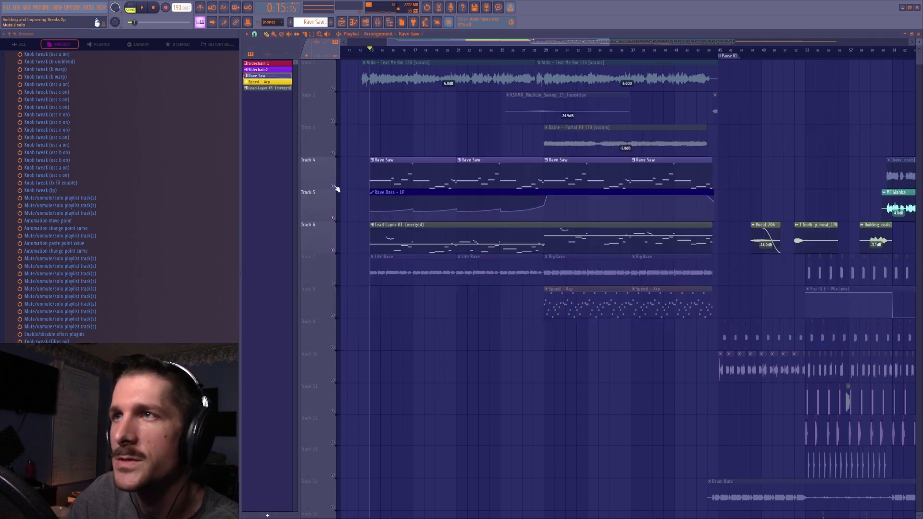
click(332, 186)
click(333, 218)
click(377, 22)
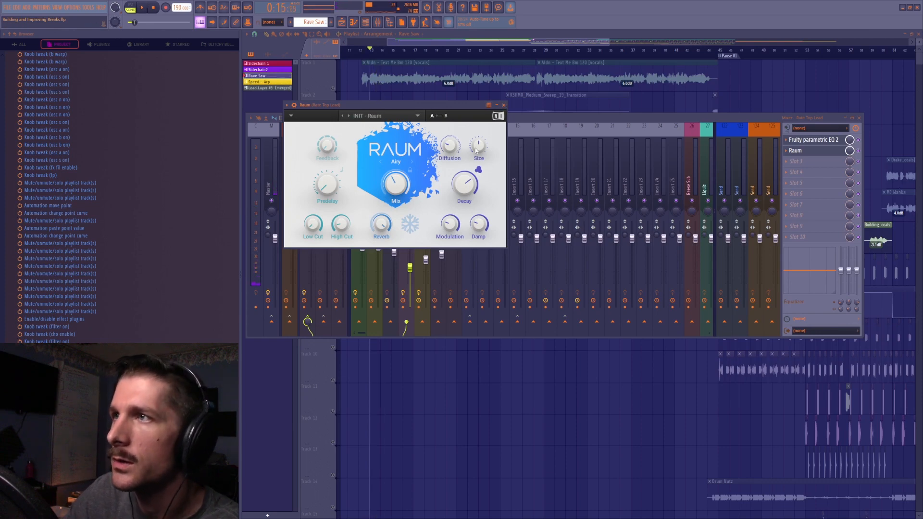
click(503, 105)
key(F9)
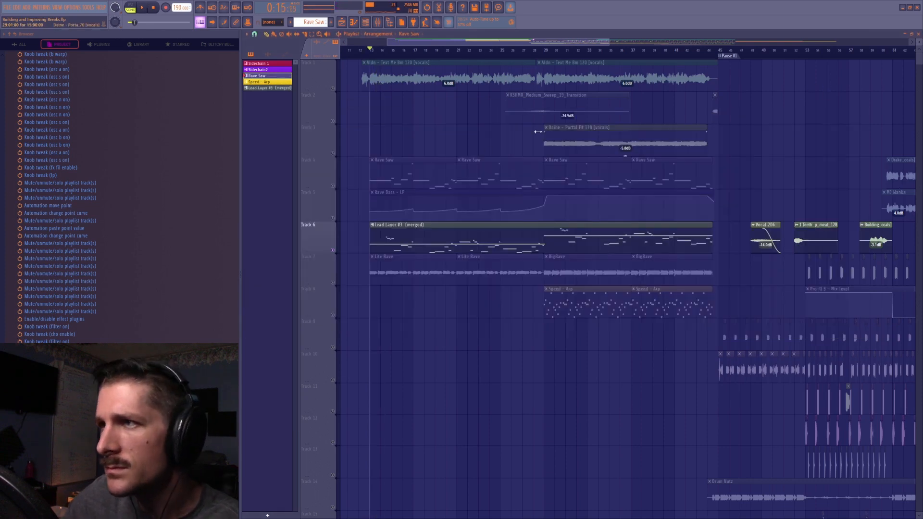
Examine the voicing and portamento settings in the Rave Top Lead's Serum and play the lead in the playlist
click(359, 23)
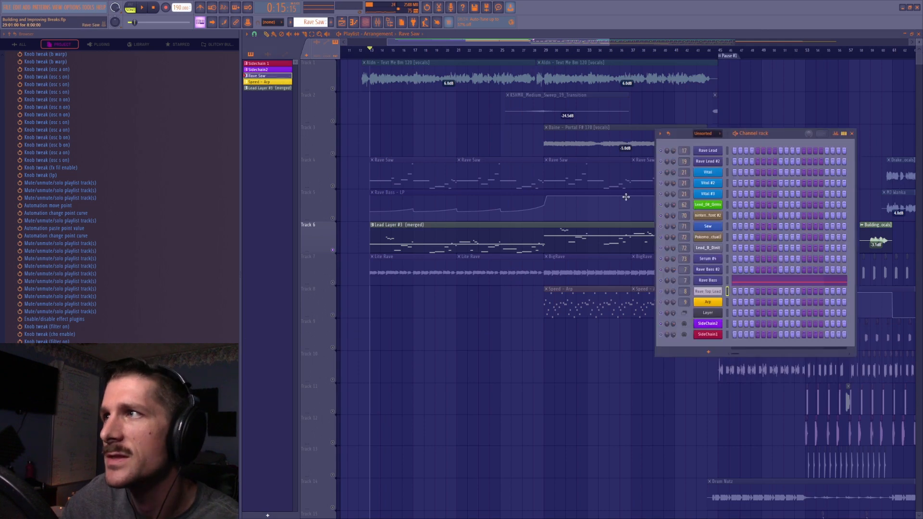
click(712, 292)
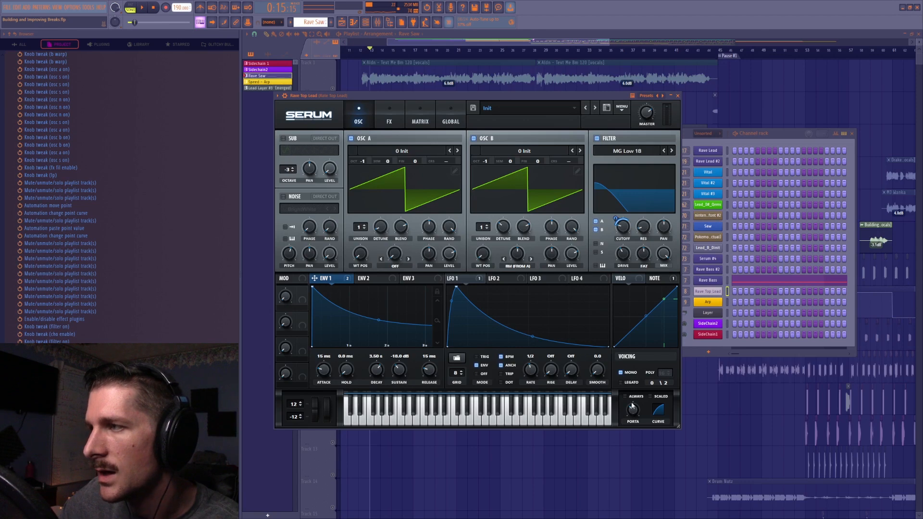
key(space)
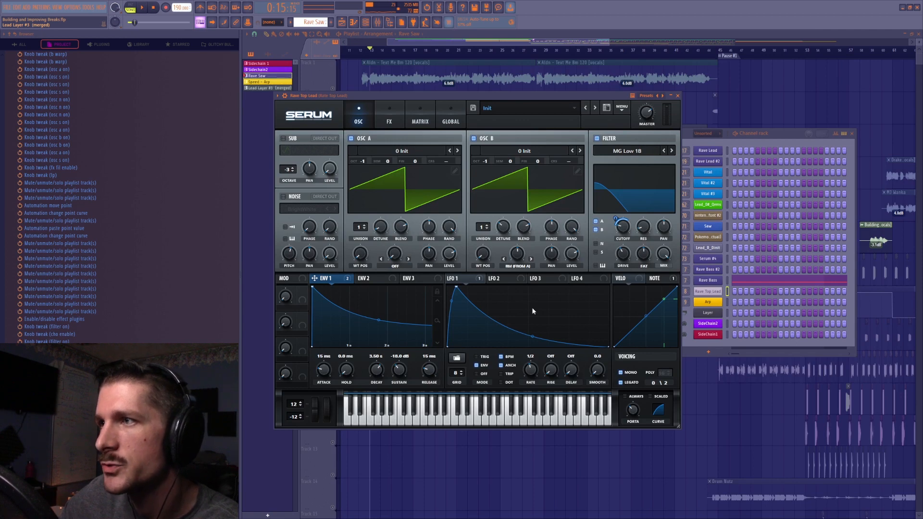
click(419, 44)
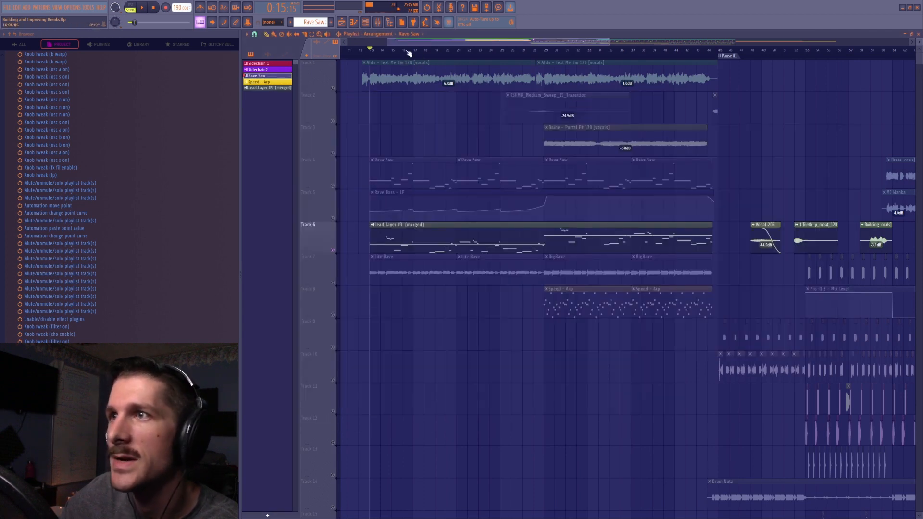
key(space)
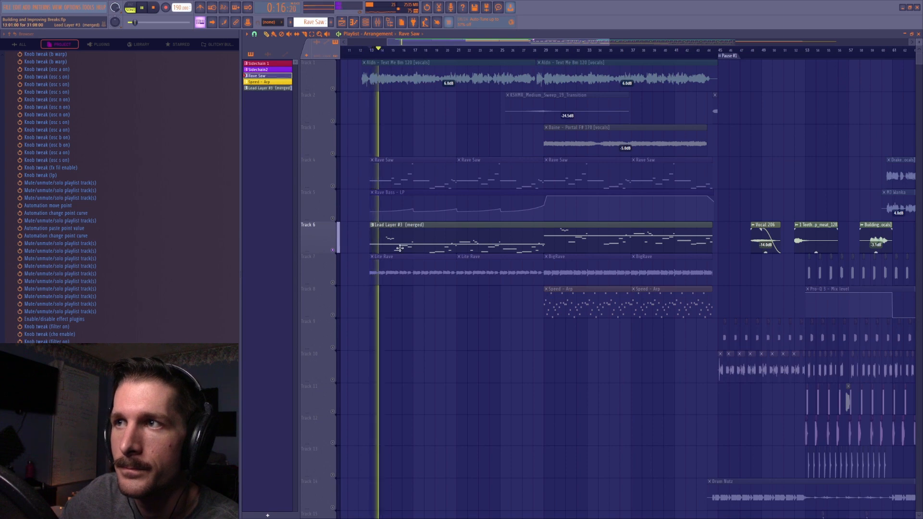
key(space)
Open the merged lead layer's notes in the piano roll and check them against the portamento setting in the Rave Top Lead's Serum
double_click(417, 240)
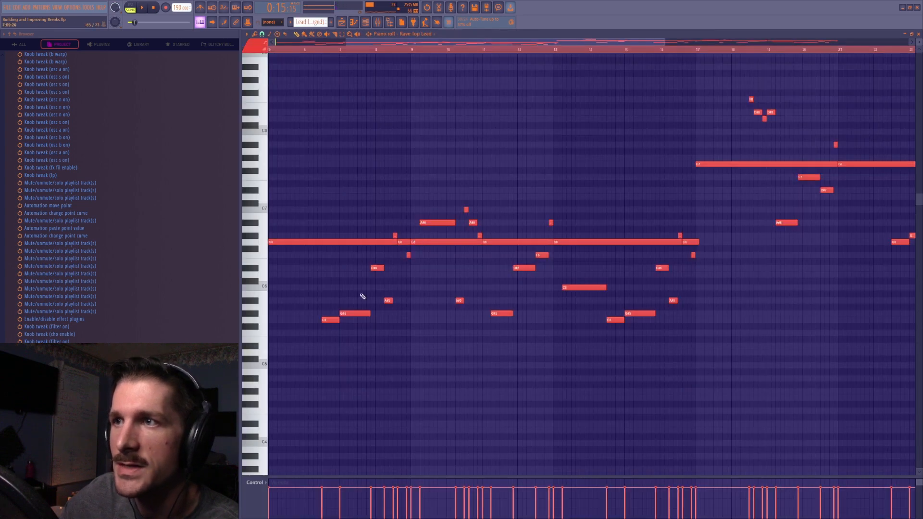
click(369, 22)
click(704, 291)
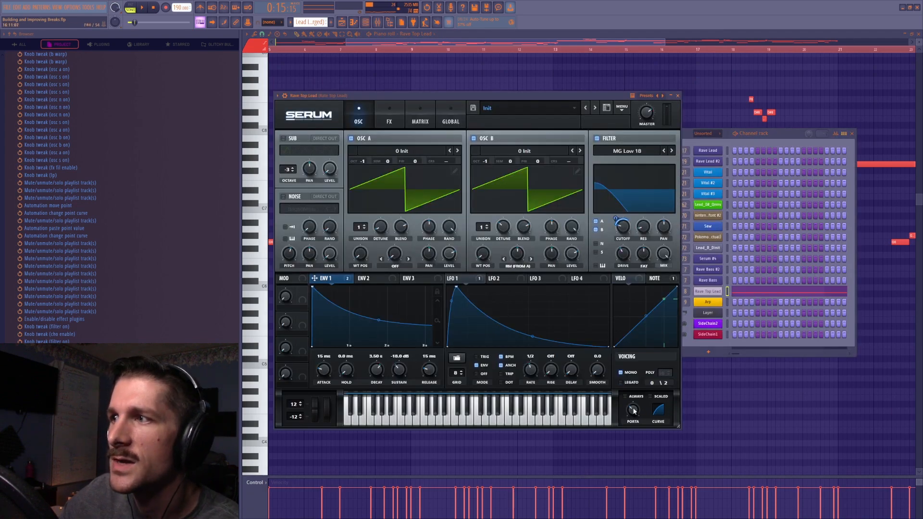
click(456, 34)
Place the spectrogram over the piano roll and play the lead to view its pitch glides
drag(344, 78, 599, 216)
key(space)
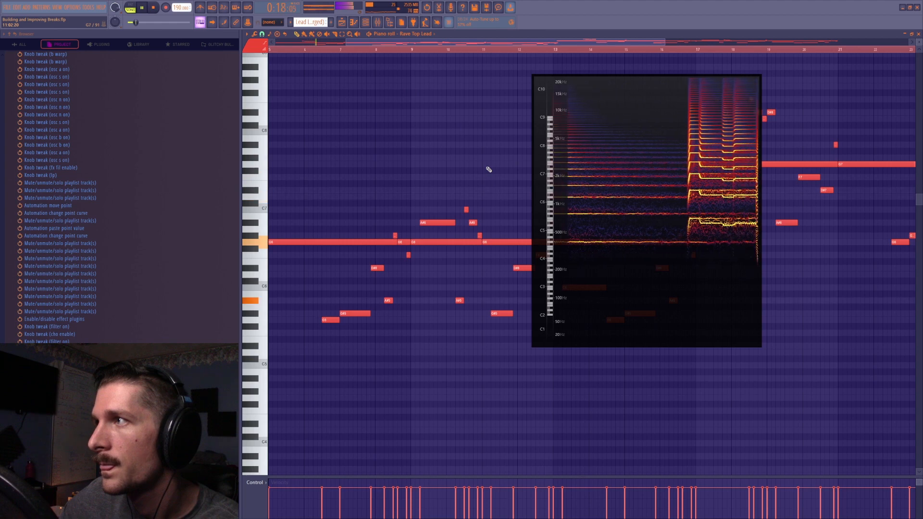
key(space)
drag(698, 86, 111, 0)
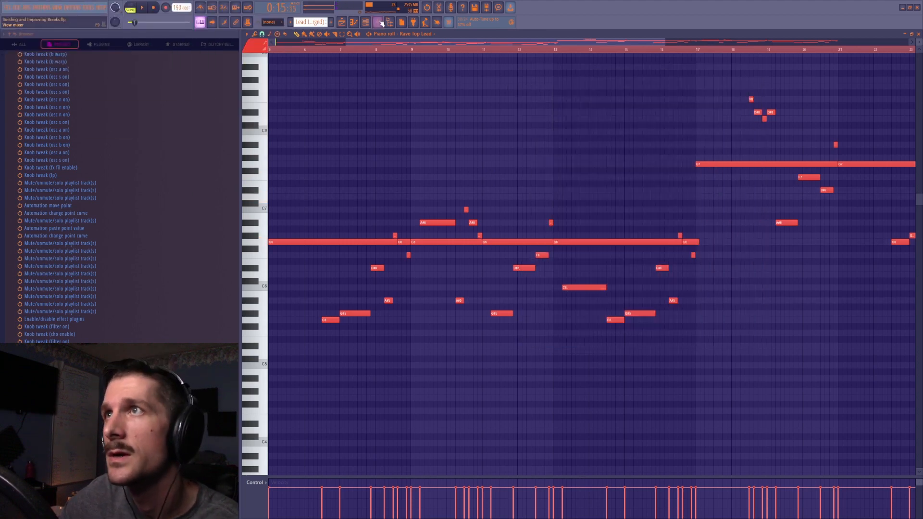
Return to the playlist, mute tracks 1 to 3 and set the playback position to bar 25
click(379, 23)
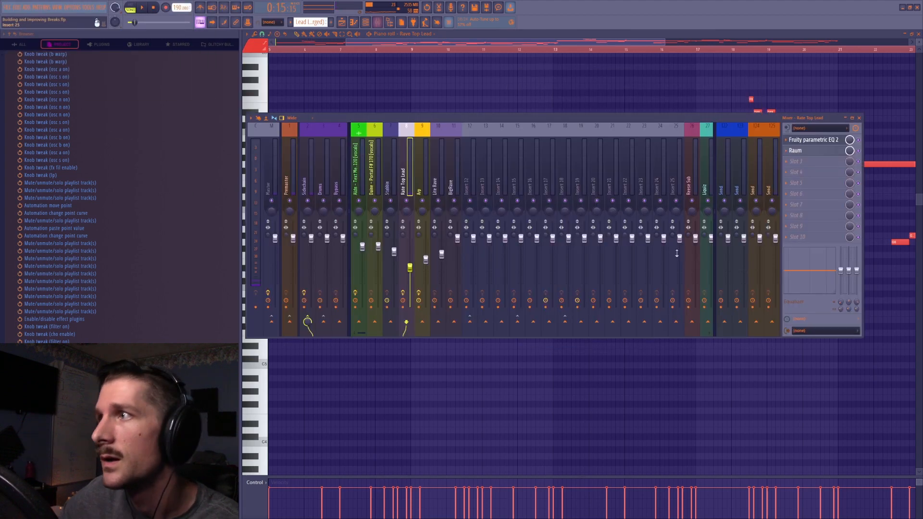
click(341, 23)
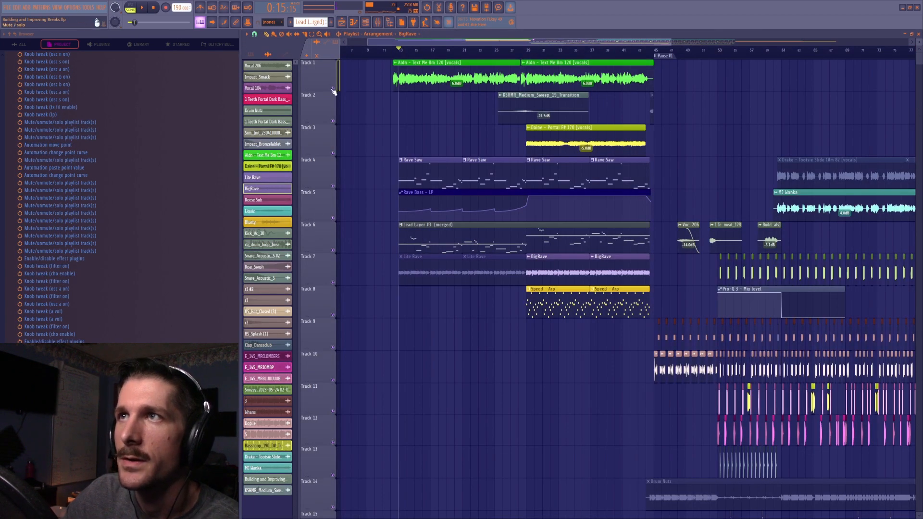
click(333, 89)
click(333, 121)
click(333, 153)
scroll(517, 55, up, 3)
click(516, 54)
click(475, 51)
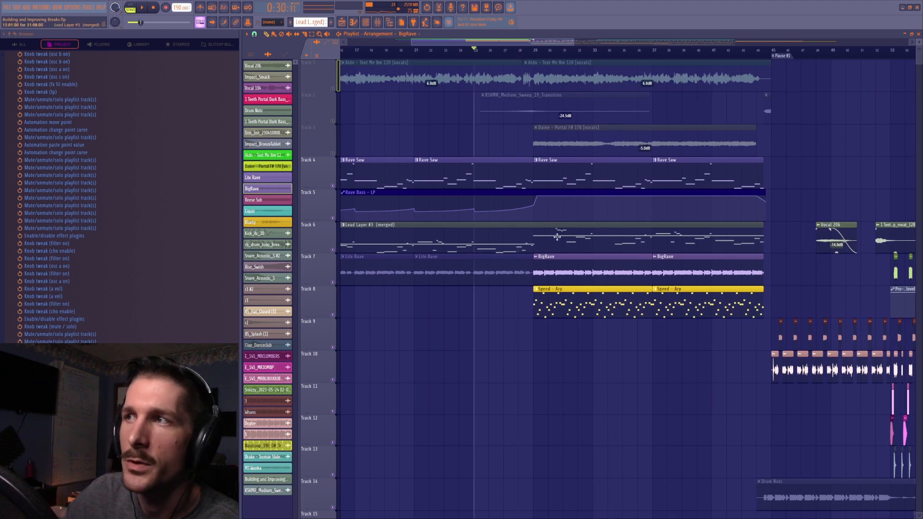
Mute tracks 7 and 8 and play only the bass and lead from bar 25 across the bar 29 transition
click(332, 282)
click(332, 314)
key(space)
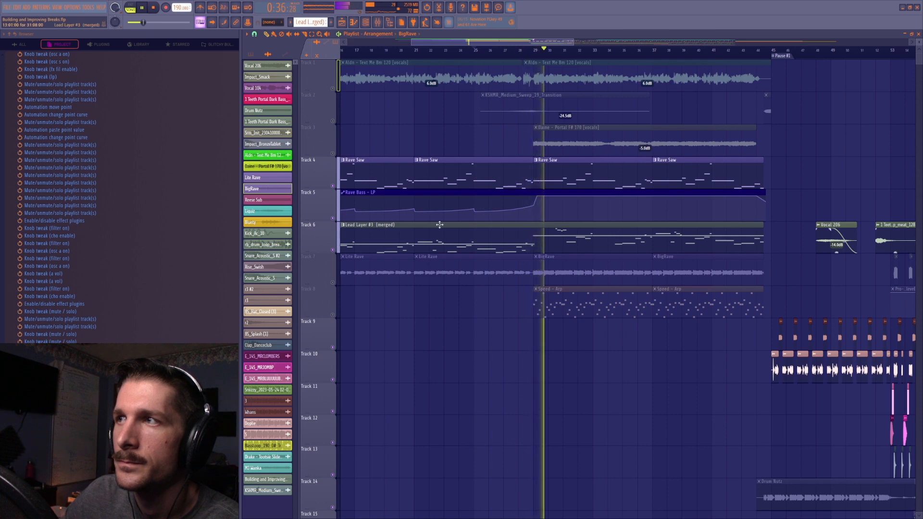
key(space)
Try copying the lead's first 16 bars of notes over the second half one octave higher, and delete the copies
double_click(459, 236)
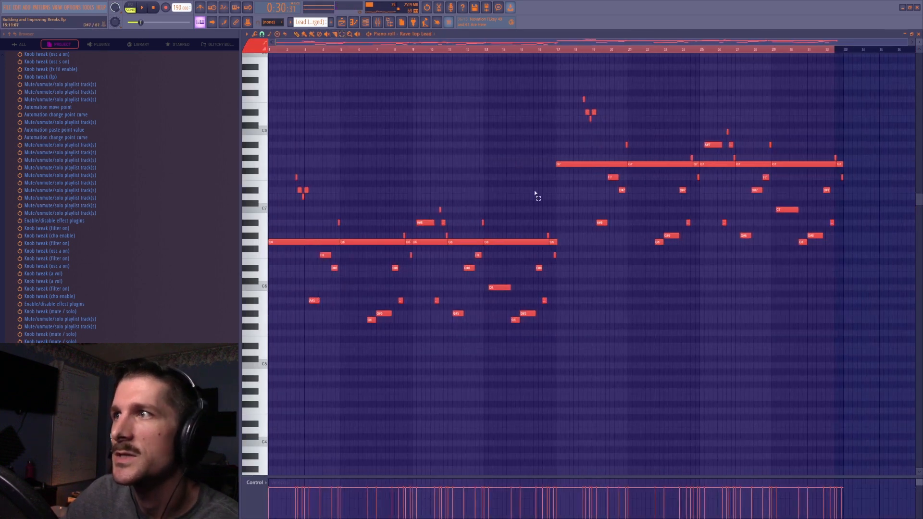
drag(556, 136, 268, 401)
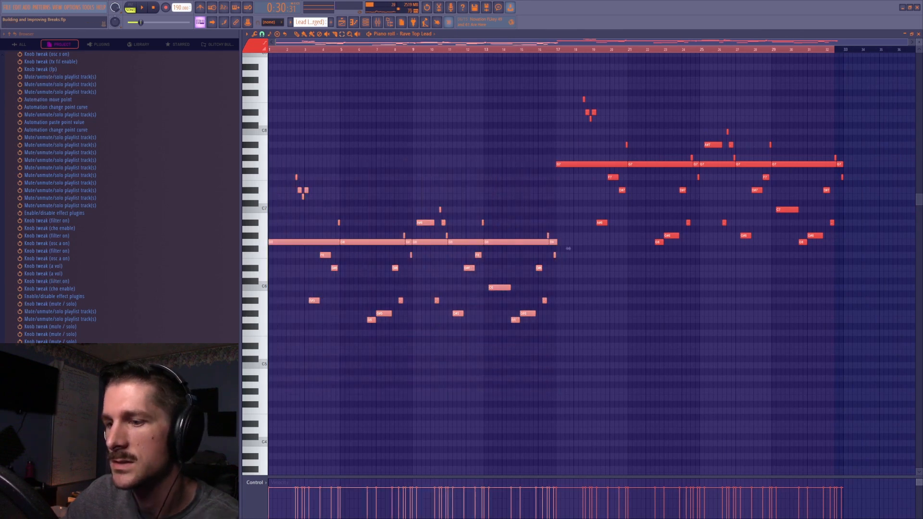
click(399, 36)
click(361, 46)
drag(362, 44, 628, 65)
key(ctrl+v)
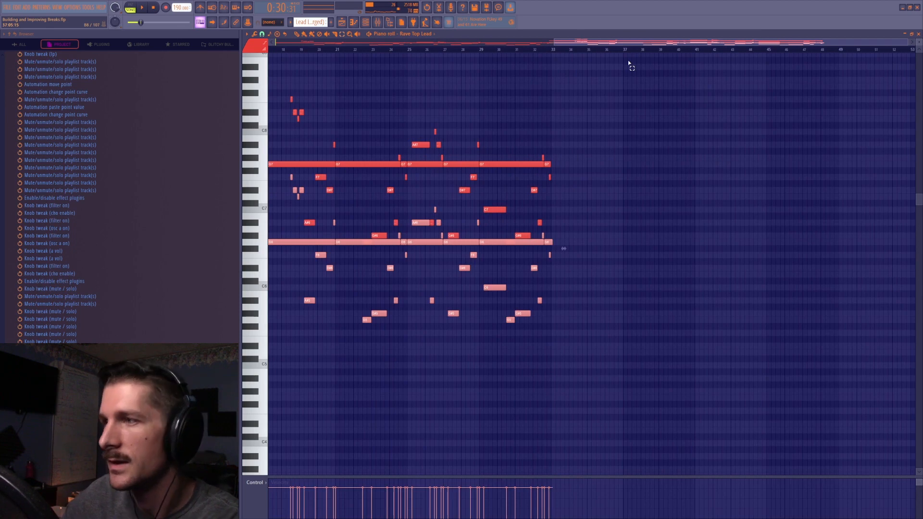
key(ctrl+Up)
key(Delete)
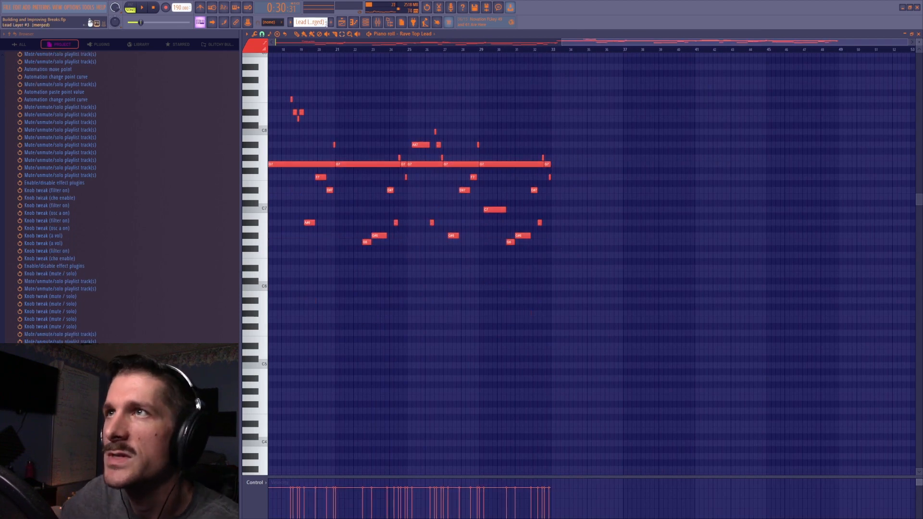
Unmute BigRave on track 7, mute the lead on track 6, and play the section from bar 29
click(341, 22)
click(332, 282)
click(534, 50)
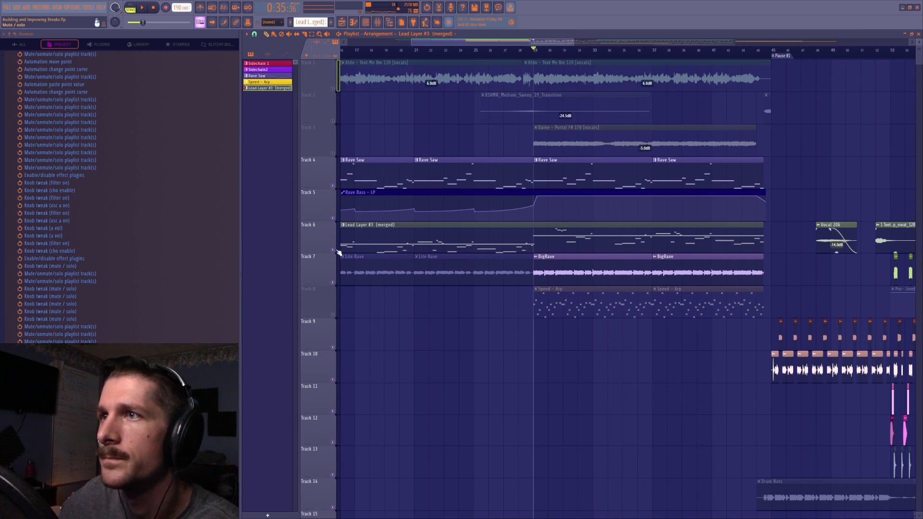
click(333, 250)
key(space)
key(space)
Place the spectrogram over the playlist and isolate BigRave during playback by muting the Rave Saw and lead tracks
drag(731, 1, 793, 317)
click(333, 250)
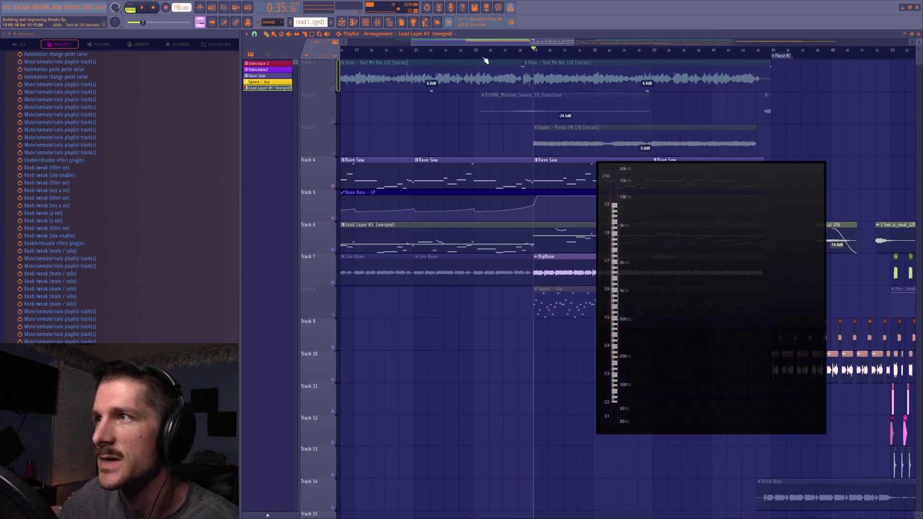
click(476, 54)
click(333, 186)
key(space)
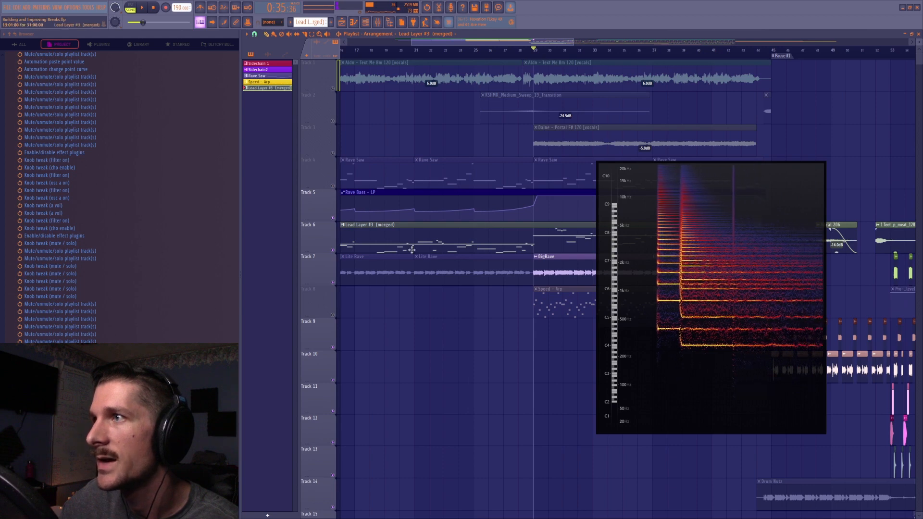
click(333, 250)
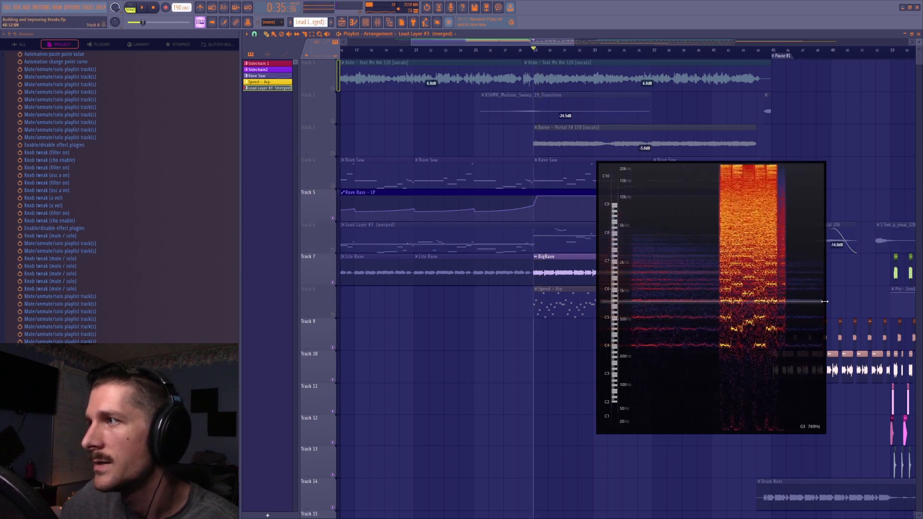
Unmute the lead on track 6 and play it together with BigRave from bar 29
click(333, 250)
key(space)
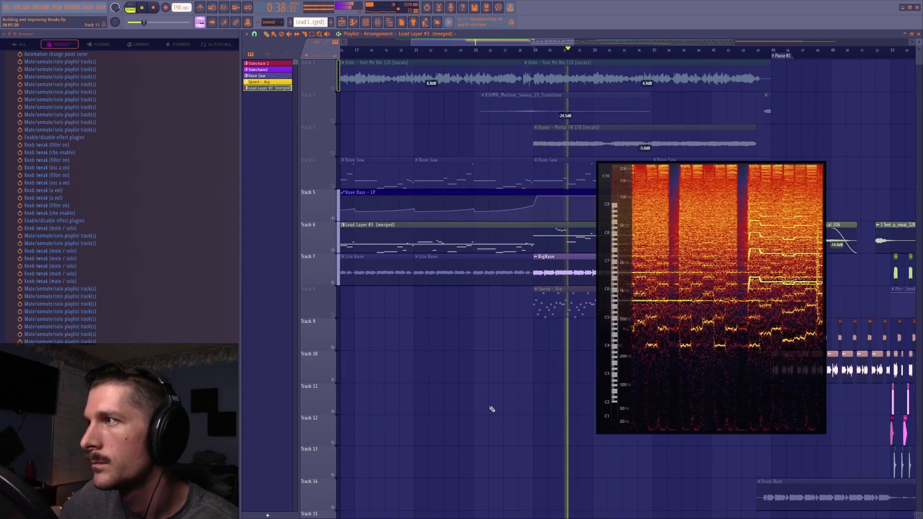
key(space)
key(space)
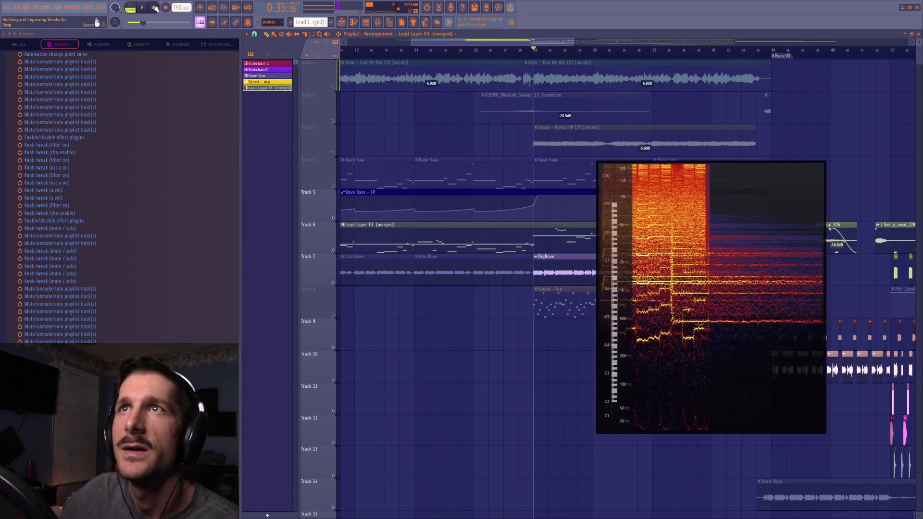
Solo the Speed - Arp track 8 and play it from bar 29, moving the spectrogram clear of the arp clips
drag(678, 272, 365, 312)
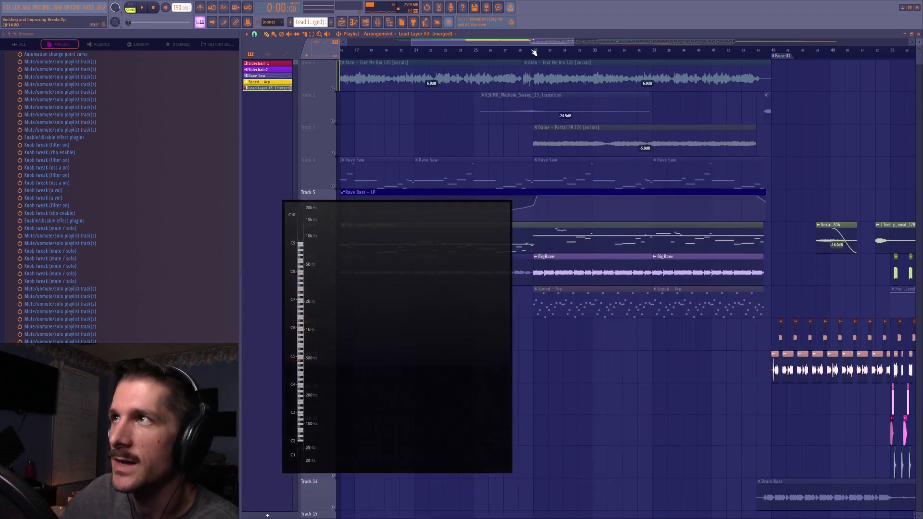
drag(426, 335, 825, 243)
right_click(332, 316)
drag(731, 255, 348, 293)
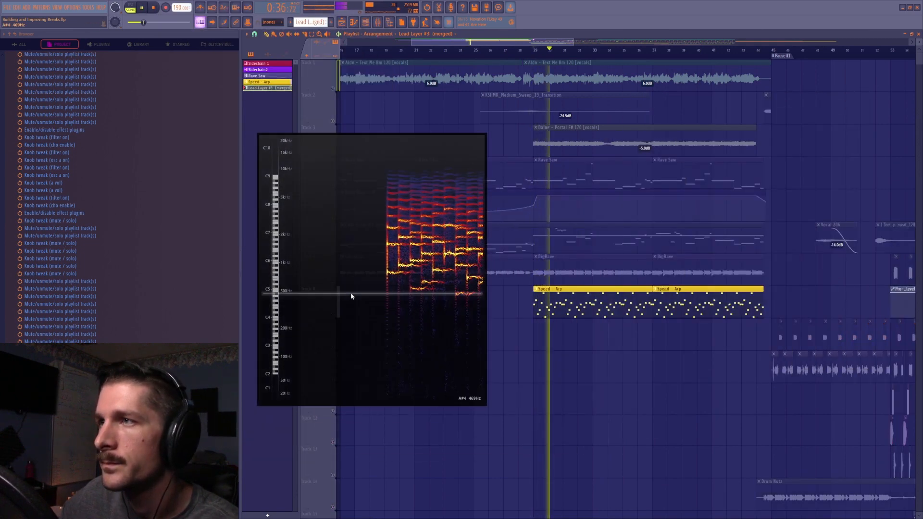
Stop playback and open the Speed - Arp pattern's notes in the piano roll
click(365, 22)
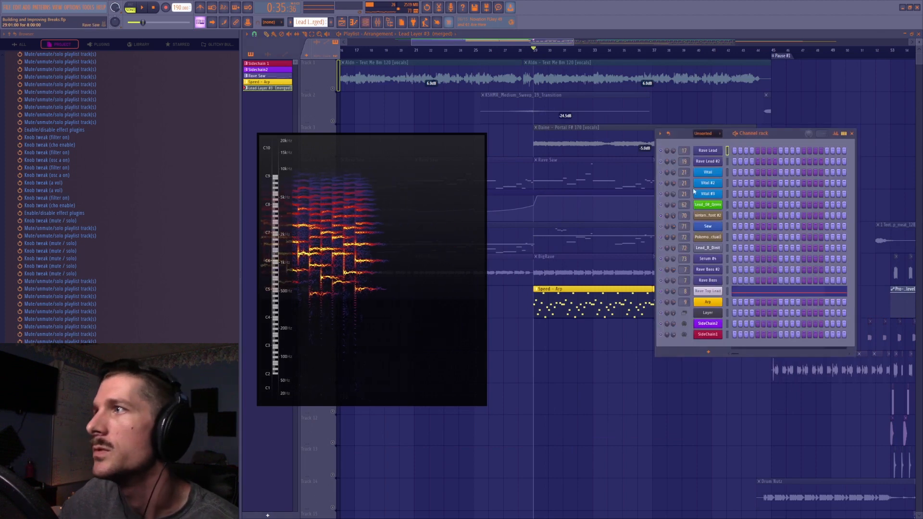
click(714, 127)
double_click(581, 309)
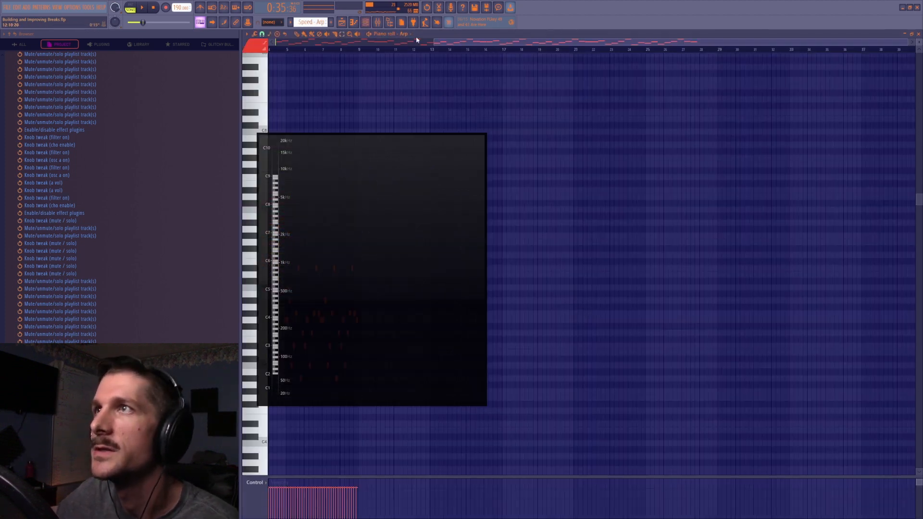
Inspect the Arp channel's PoiZone synth beside the spectrogram while playing the arp, and close the synth
click(370, 22)
click(704, 301)
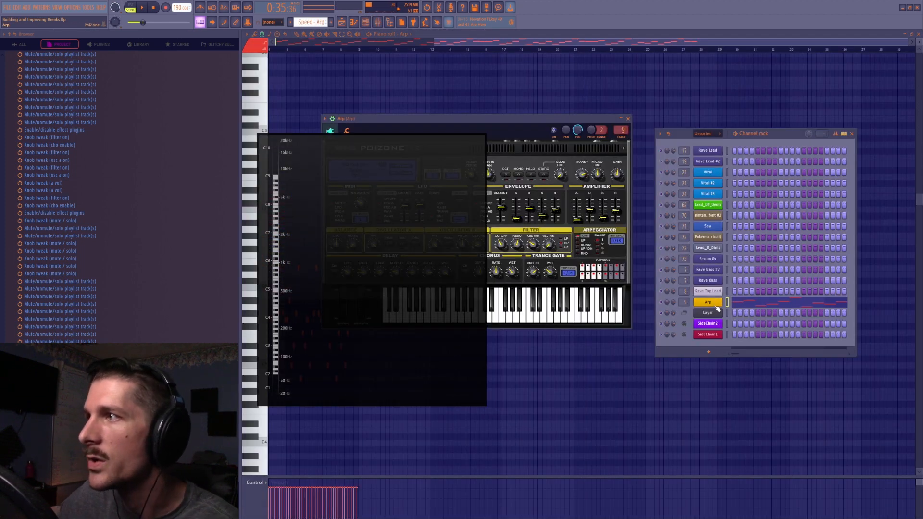
drag(518, 125, 692, 74)
key(space)
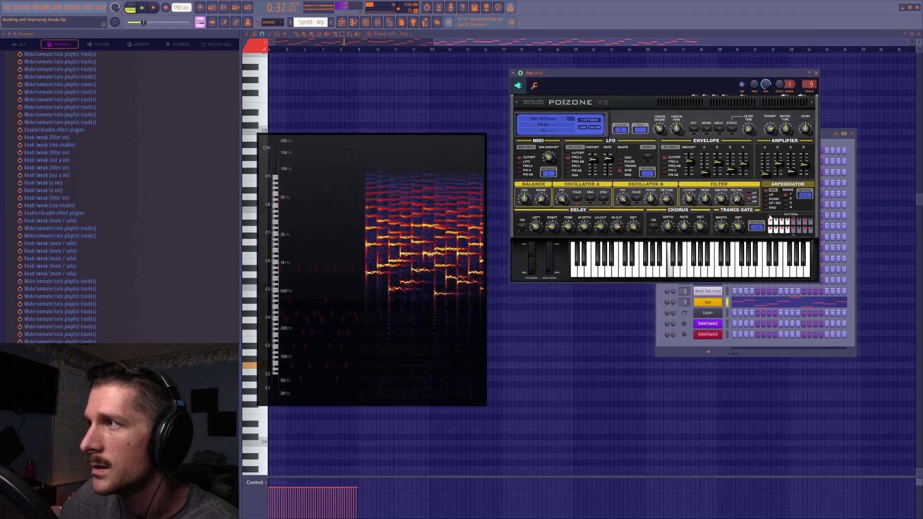
key(space)
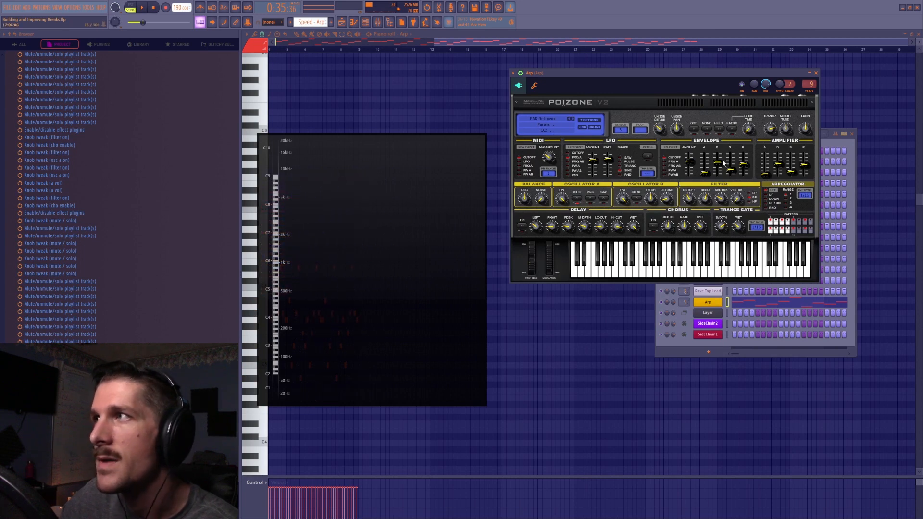
click(818, 73)
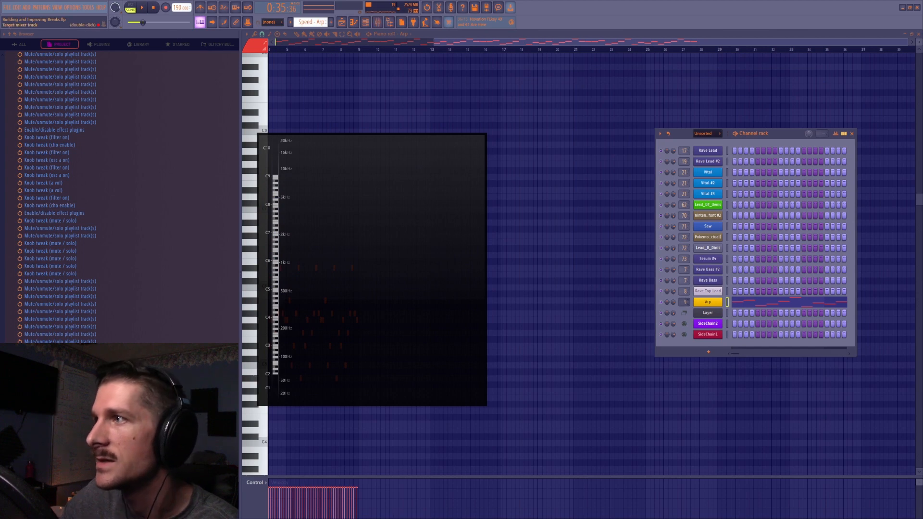
Show the Arp channel's mixer track and effects, reposition the spectrogram, and briefly play the arp
double_click(683, 302)
drag(385, 221, 233, 199)
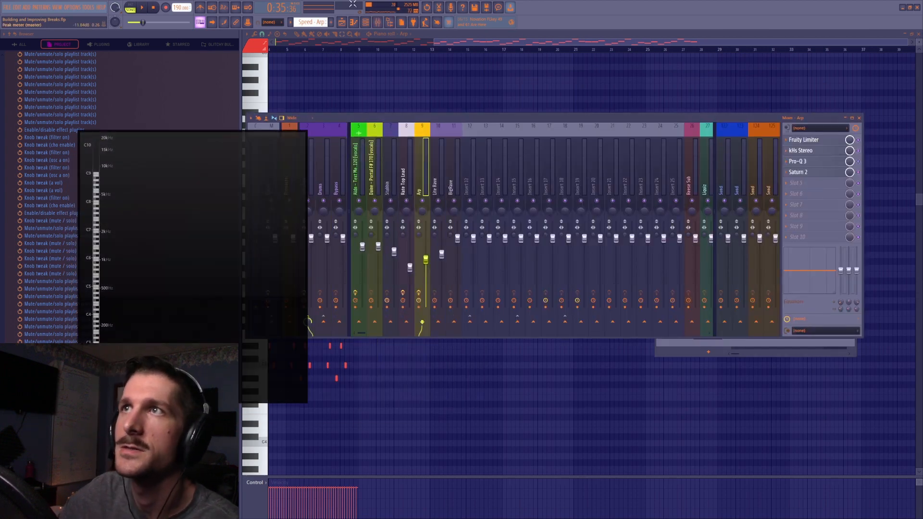
mouse_move(247, 226)
mouse_down()
mouse_move(627, 192)
mouse_move(736, 195)
mouse_up()
key(space)
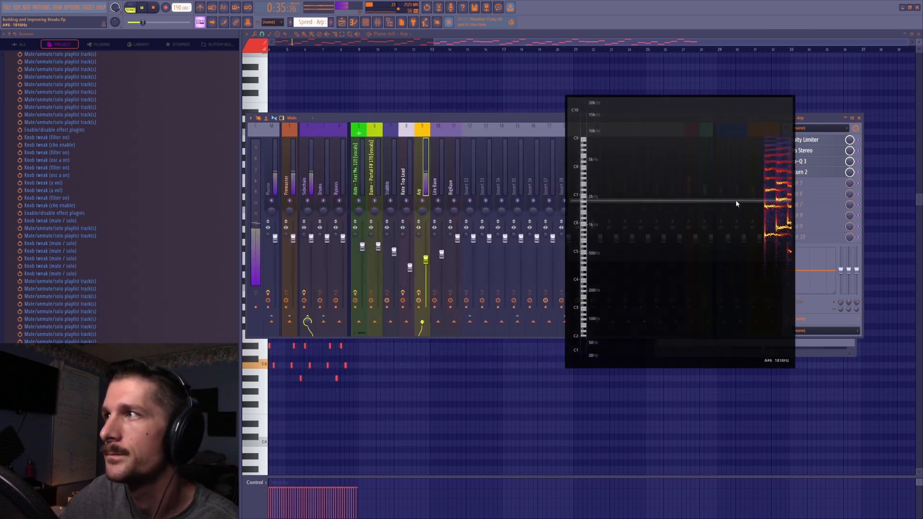
key(space)
Return to the playlist, unmute tracks 7 up to 2 alongside the arp, play from bar 29, and unmute the remaining tracks
click(342, 23)
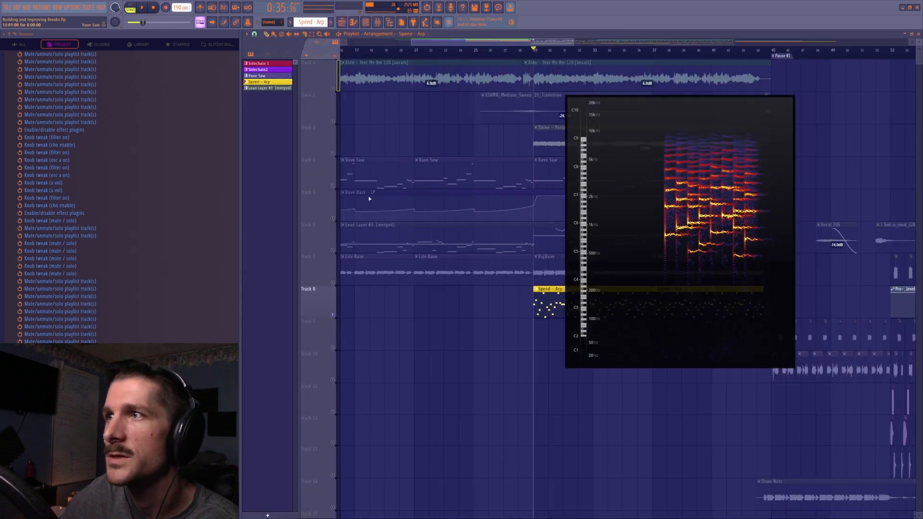
click(332, 282)
click(332, 250)
click(332, 217)
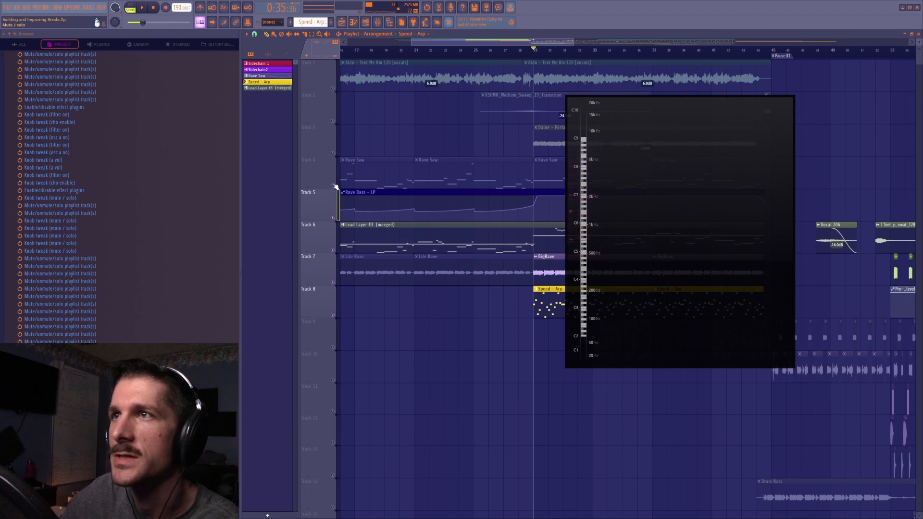
click(332, 185)
click(332, 153)
click(332, 121)
key(space)
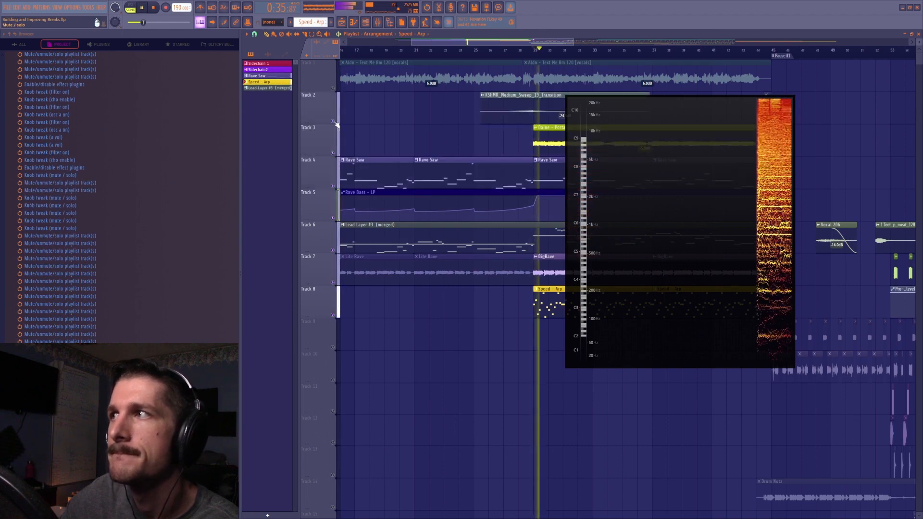
key(space)
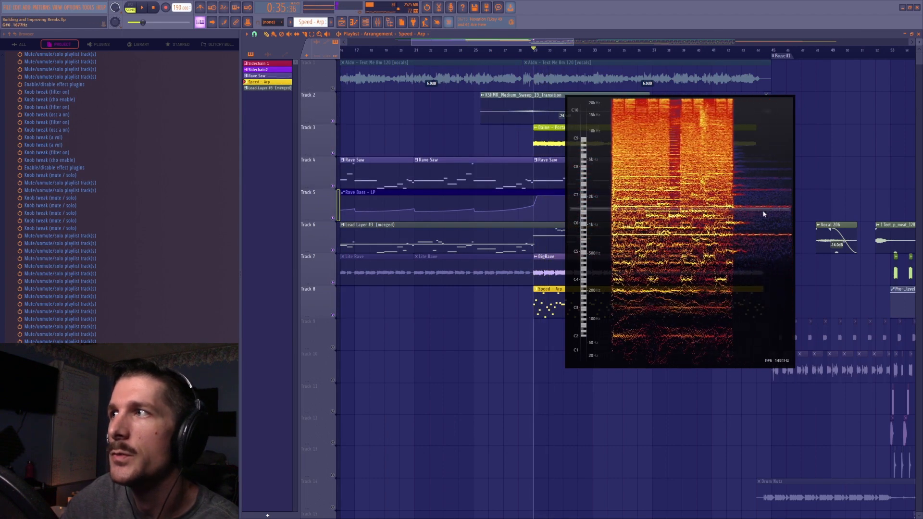
click(332, 88)
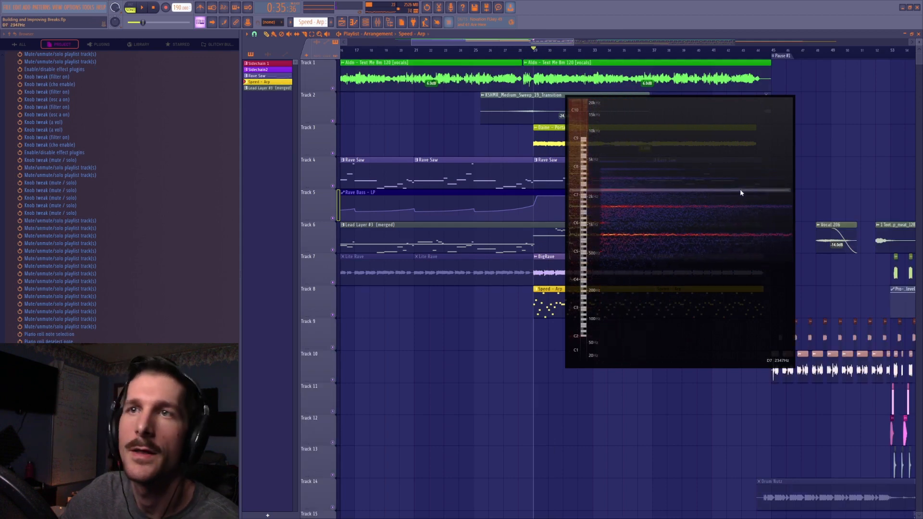